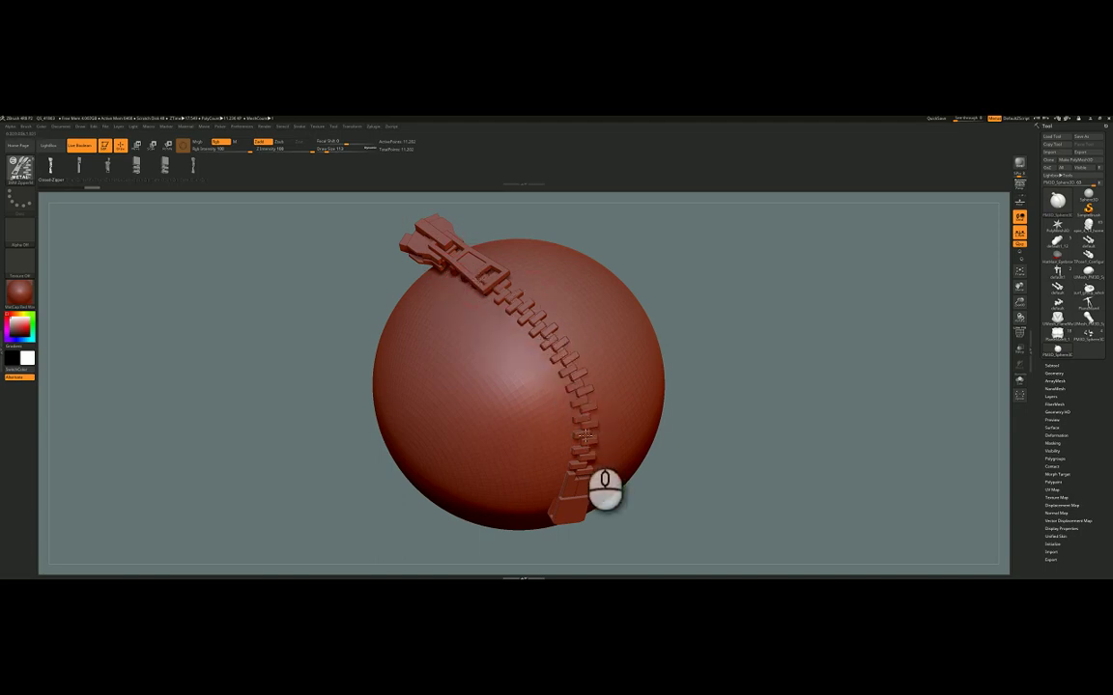
# Draw Closed Zipper curves down the front of the sphere with the IMM zipper brush, beside the existing zipper.
pyautogui.moveTo(642, 488); pyautogui.dragTo(687, 450)
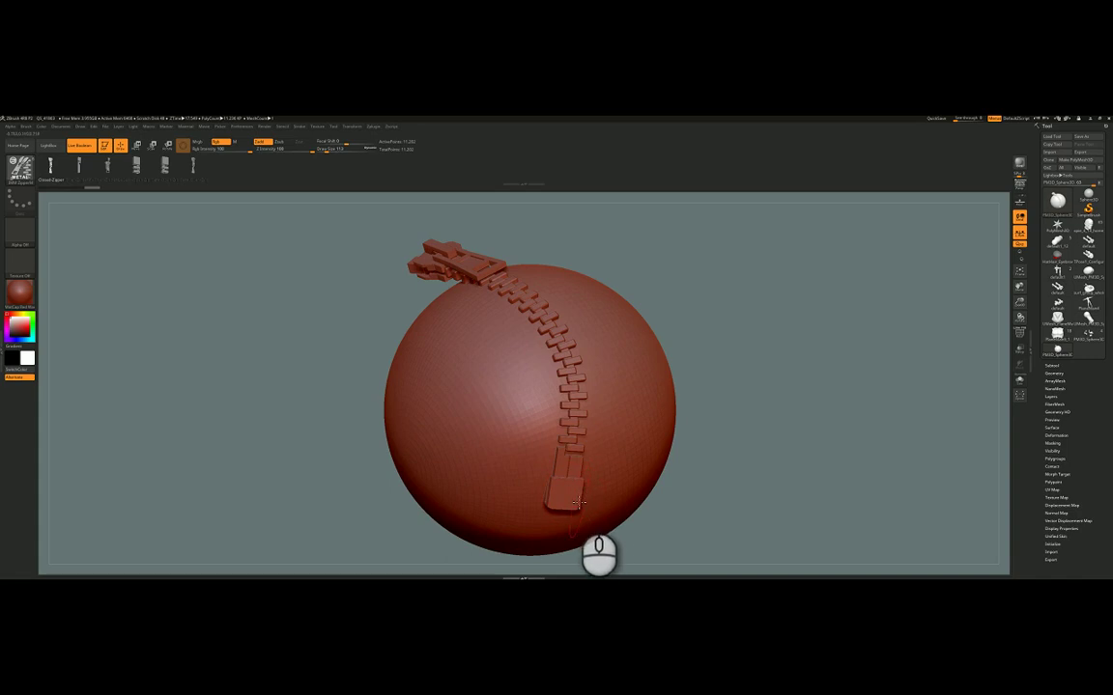
pyautogui.moveTo(447, 313)
pyautogui.mouseDown(button='right')
pyautogui.moveTo(452, 332)
pyautogui.moveTo(426, 377)
pyautogui.mouseUp(button='right')
pyautogui.moveTo(428, 316)
pyautogui.mouseDown()
pyautogui.moveTo(461, 381)
pyautogui.moveTo(536, 433)
pyautogui.moveTo(449, 468)
pyautogui.mouseUp()
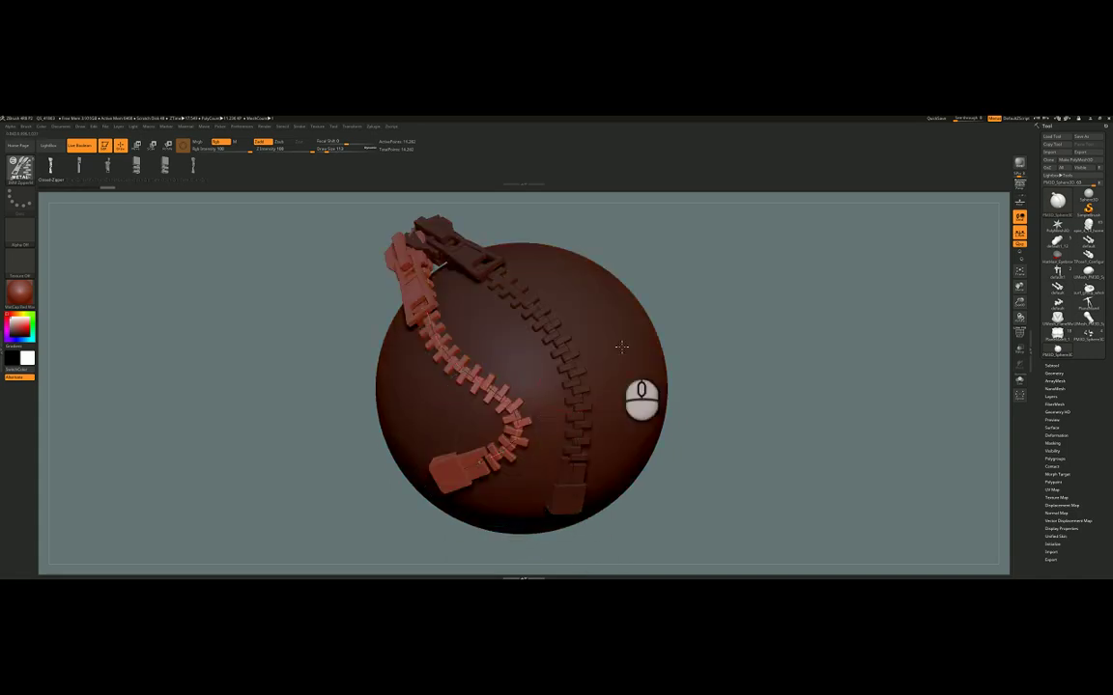
pyautogui.moveTo(595, 340); pyautogui.dragTo(463, 303, button='right')
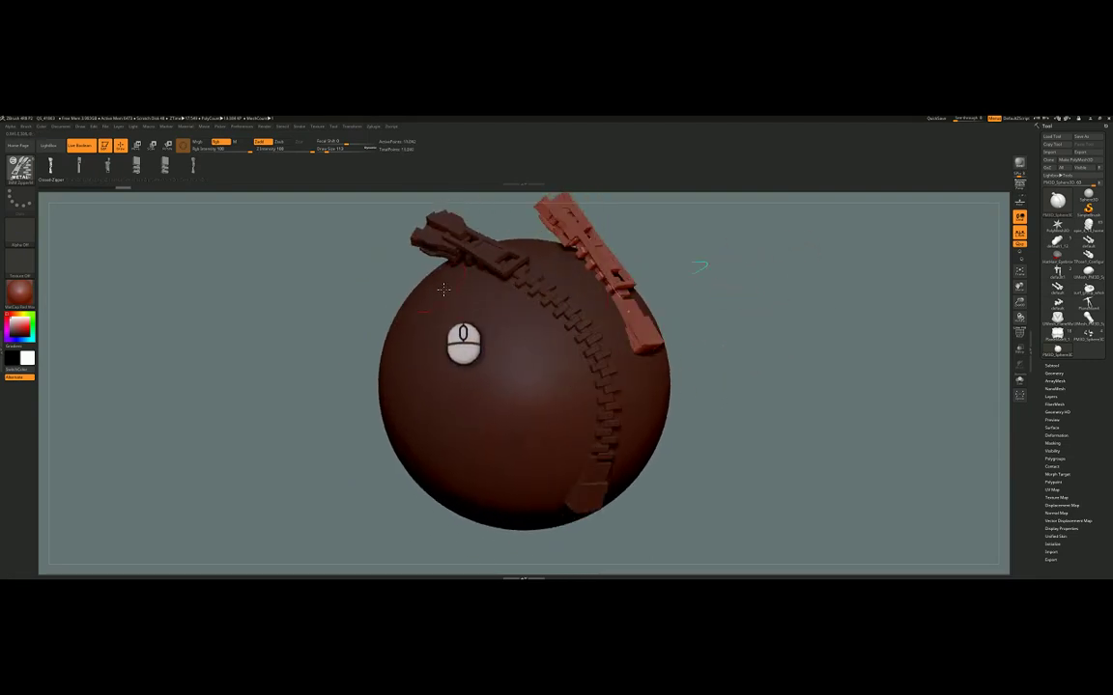
pyautogui.moveTo(443, 288)
pyautogui.mouseDown()
pyautogui.moveTo(541, 400)
pyautogui.moveTo(526, 529)
pyautogui.mouseUp()
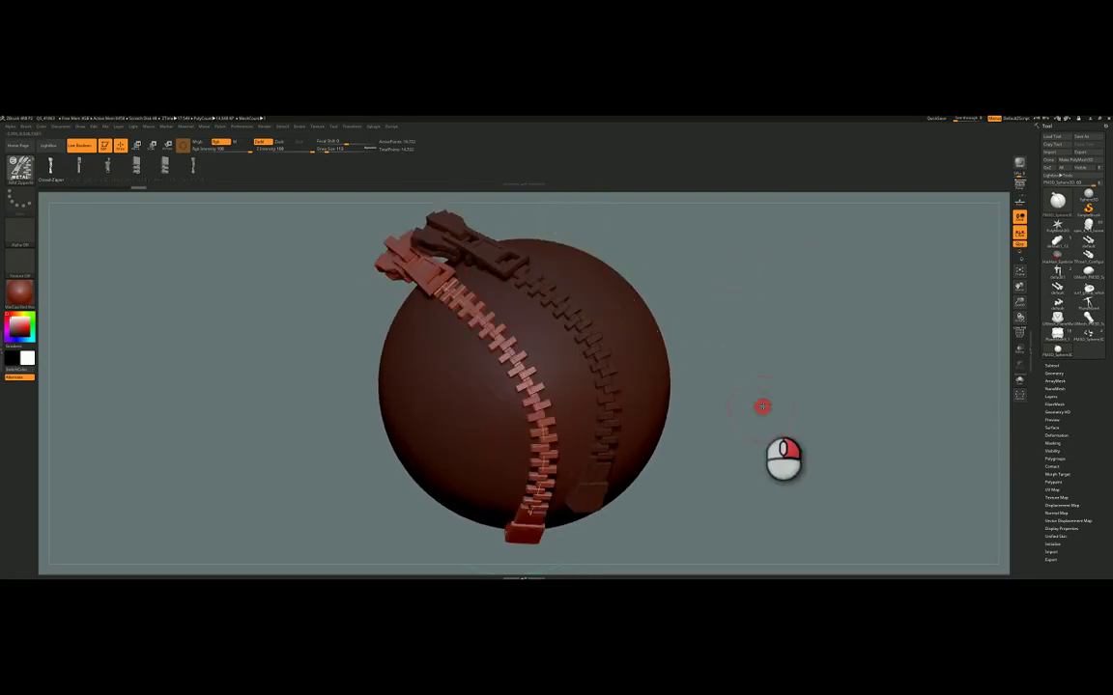
# Redraw the active zipper curve from the sphere's lower front upward to its middle.
pyautogui.moveTo(762, 406); pyautogui.dragTo(768, 377, button='right')
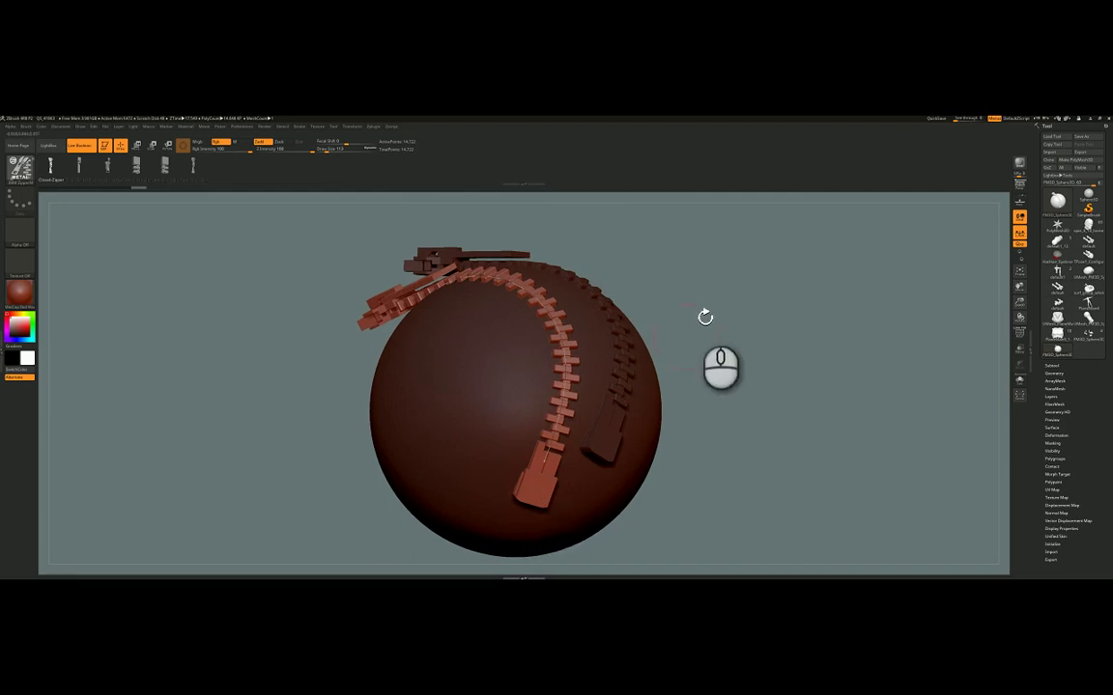
pyautogui.moveTo(705, 317); pyautogui.dragTo(678, 325, button='right')
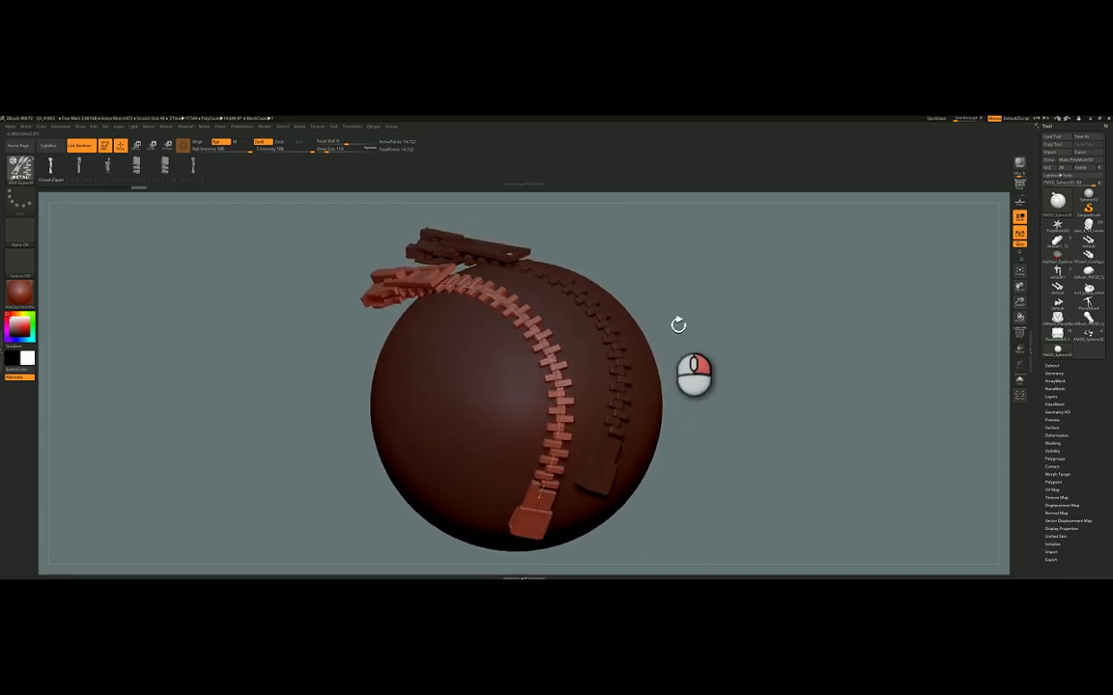
pyautogui.moveTo(692, 397); pyautogui.dragTo(646, 390, button='right')
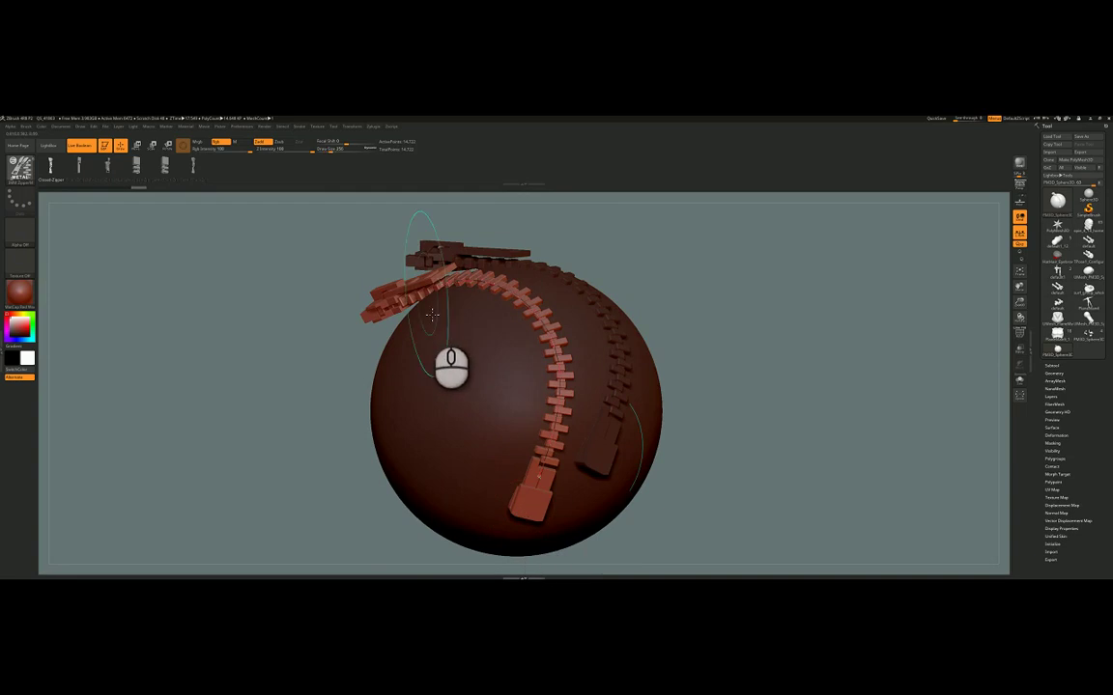
pyautogui.moveTo(428, 313); pyautogui.dragTo(410, 254, button='right')
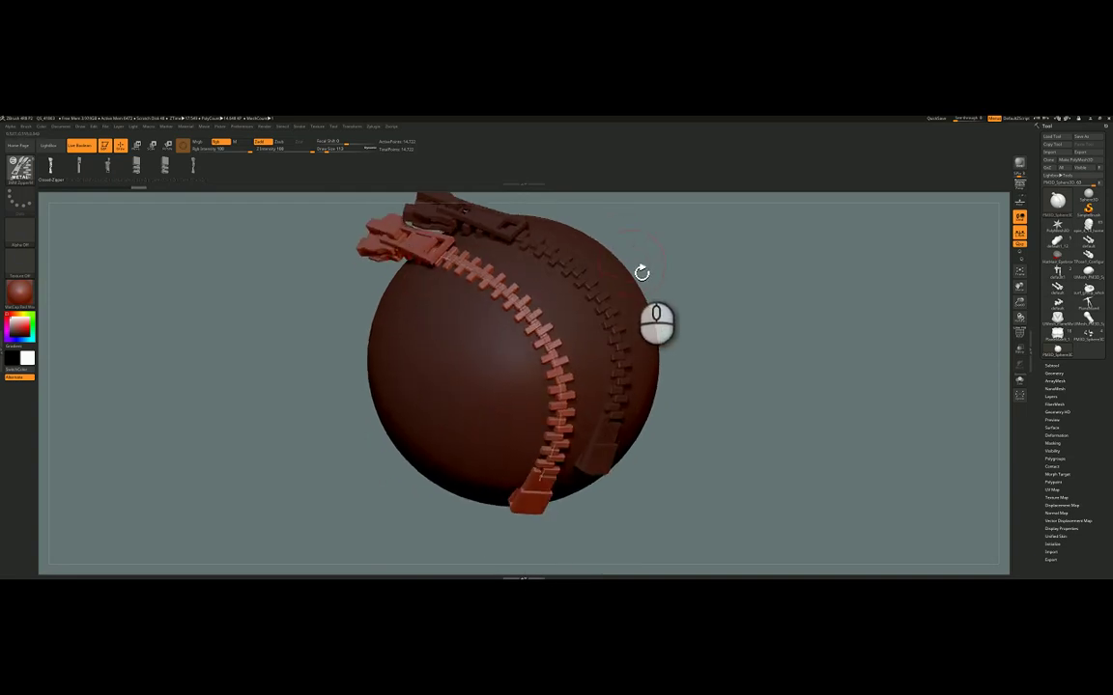
pyautogui.moveTo(459, 433); pyautogui.dragTo(481, 321)
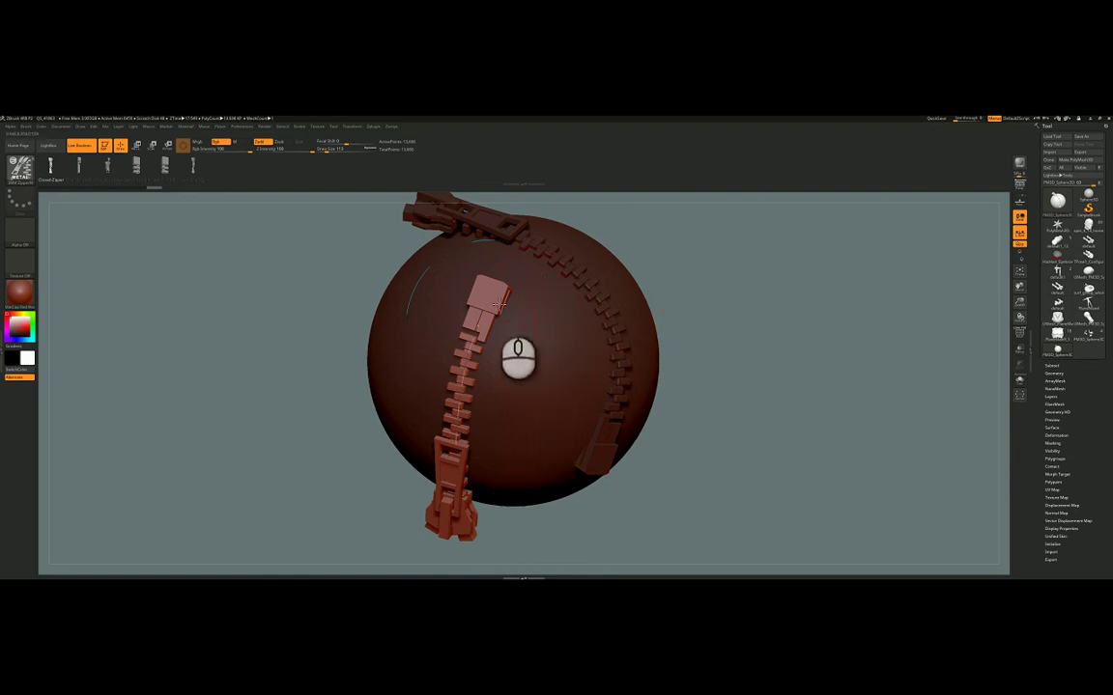
# Show the wireframe on the model and draw a zipper curve diagonally across the sphere beside its pole.
pyautogui.moveTo(671, 319); pyautogui.dragTo(658, 296)
pyautogui.moveTo(658, 296)
pyautogui.mouseDown(button='right')
pyautogui.moveTo(649, 307)
pyautogui.moveTo(589, 302)
pyautogui.moveTo(638, 305)
pyautogui.moveTo(658, 286)
pyautogui.moveTo(629, 372)
pyautogui.moveTo(596, 393)
pyautogui.mouseUp(button='right')
pyautogui.hotkey('shift', 'f')
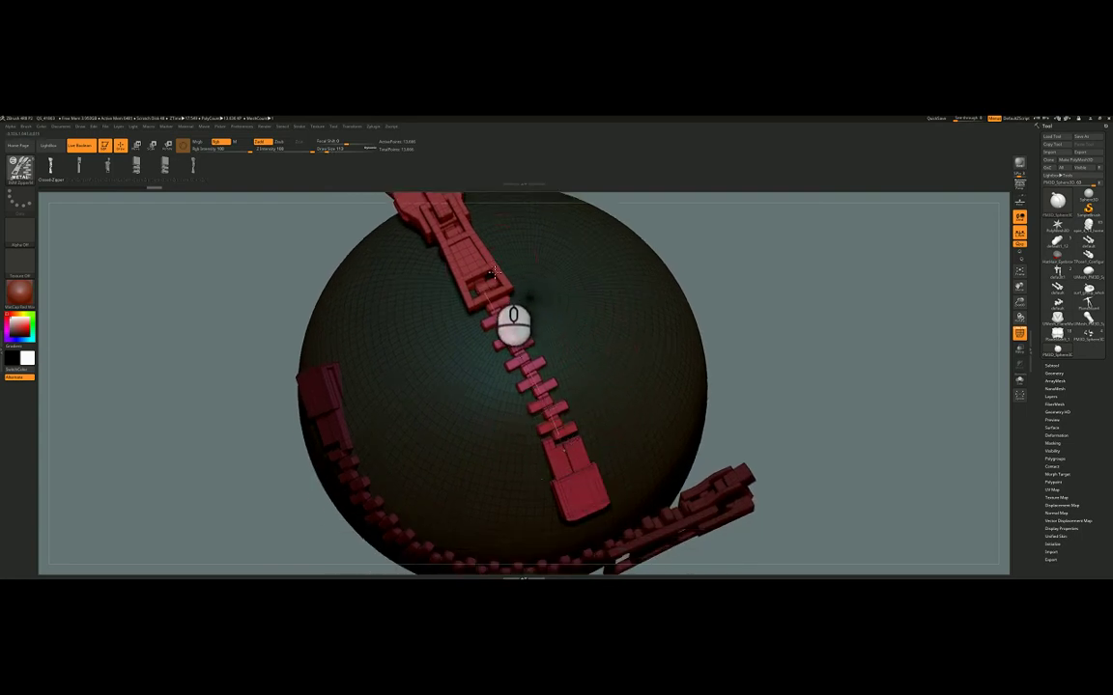
pyautogui.moveTo(346, 250); pyautogui.dragTo(483, 427)
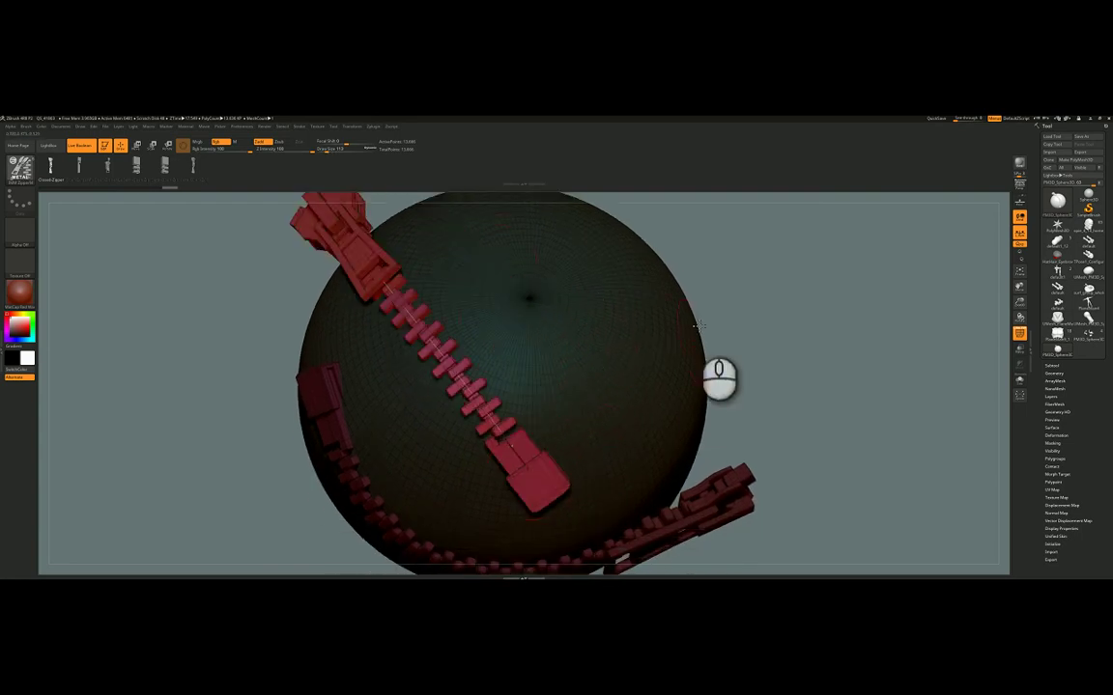
pyautogui.keyDown('alt'); pyautogui.moveTo(560, 311); pyautogui.dragTo(632, 317, button='right'); pyautogui.keyUp('alt')
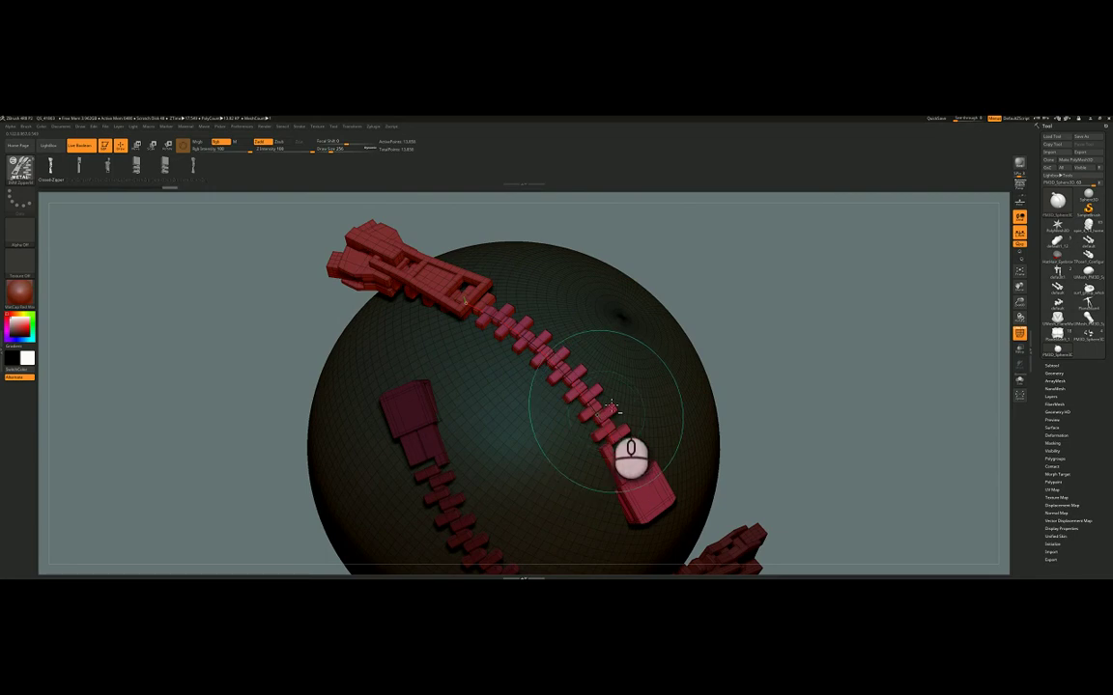
pyautogui.keyDown('alt'); pyautogui.moveTo(640, 473); pyautogui.dragTo(561, 368, button='right'); pyautogui.keyUp('alt')
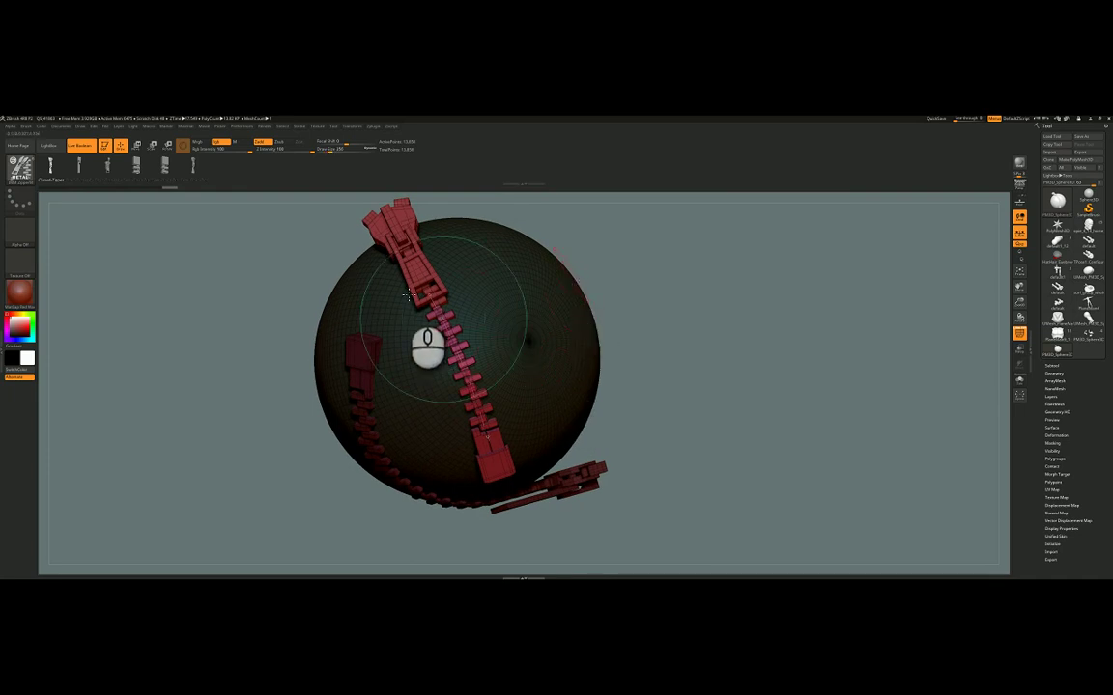
# Disable Curve Mode for the brush stroke and draw several short zippers around the sphere's pole.
pyautogui.click(300, 126)
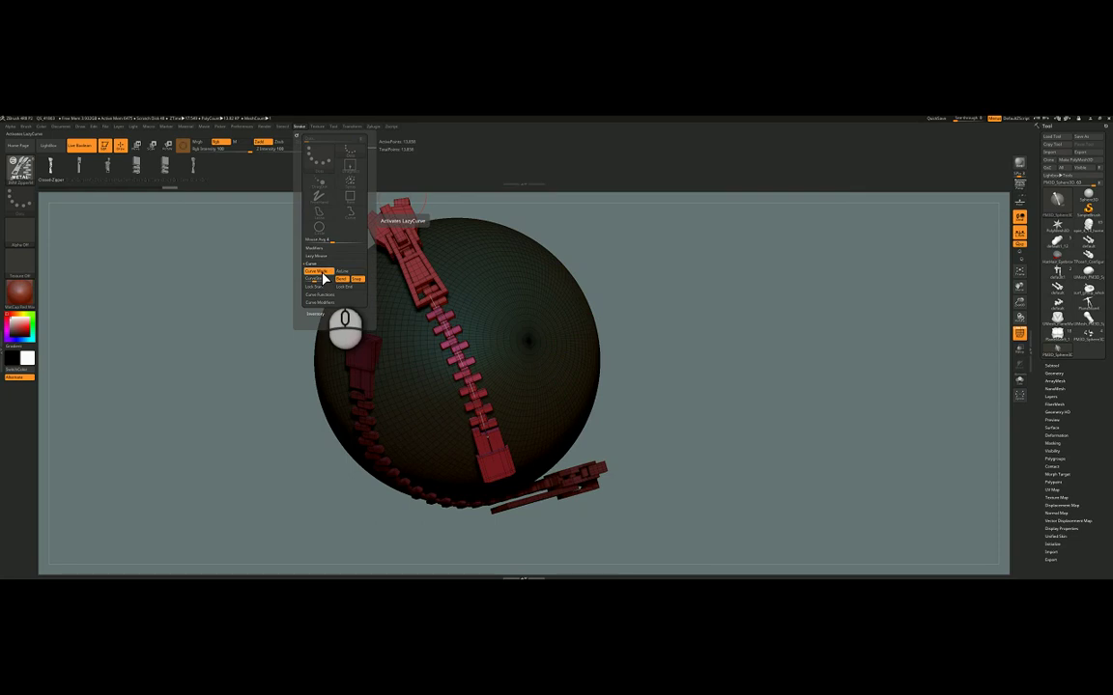
pyautogui.moveTo(485, 282)
pyautogui.mouseDown(button='right')
pyautogui.moveTo(490, 310)
pyautogui.moveTo(532, 284)
pyautogui.mouseUp(button='right')
pyautogui.moveTo(512, 253)
pyautogui.mouseDown()
pyautogui.moveTo(546, 316)
pyautogui.moveTo(601, 322)
pyautogui.moveTo(593, 334)
pyautogui.mouseUp()
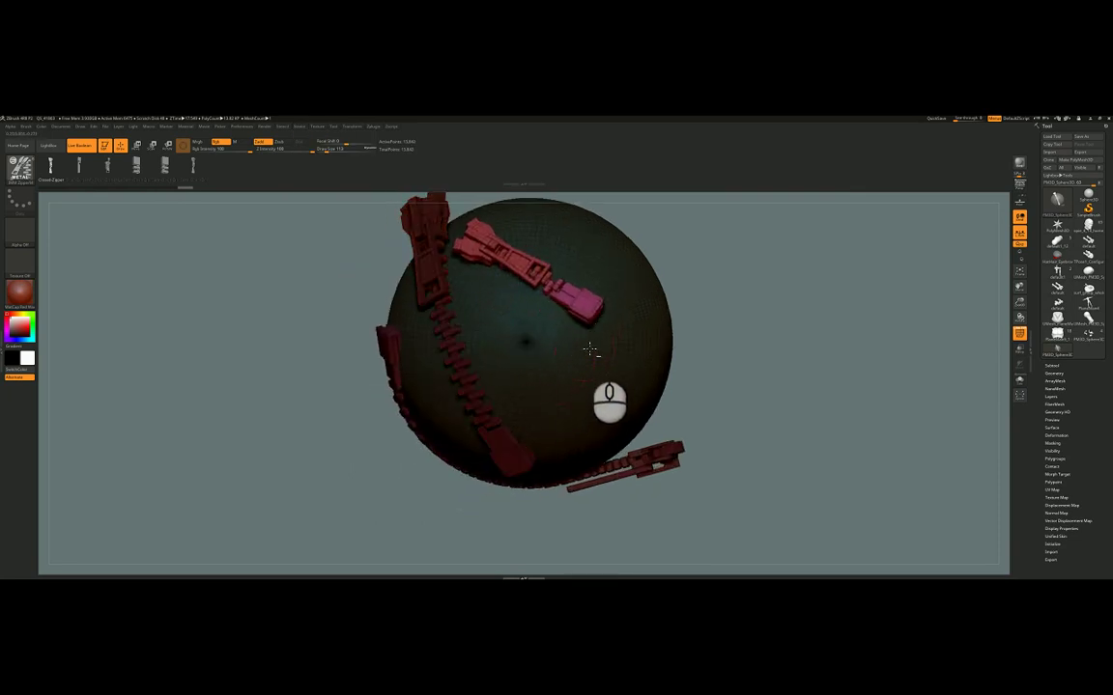
pyautogui.keyDown('alt'); pyautogui.moveTo(587, 346); pyautogui.dragTo(490, 429, button='right'); pyautogui.keyUp('alt')
pyautogui.moveTo(519, 379)
pyautogui.mouseDown(button='right')
pyautogui.moveTo(517, 395)
pyautogui.moveTo(504, 388)
pyautogui.mouseUp(button='right')
pyautogui.moveTo(484, 322); pyautogui.dragTo(536, 384)
pyautogui.moveTo(550, 340)
pyautogui.mouseDown()
pyautogui.moveTo(524, 418)
pyautogui.moveTo(546, 472)
pyautogui.mouseUp()
pyautogui.moveTo(458, 337); pyautogui.dragTo(523, 372)
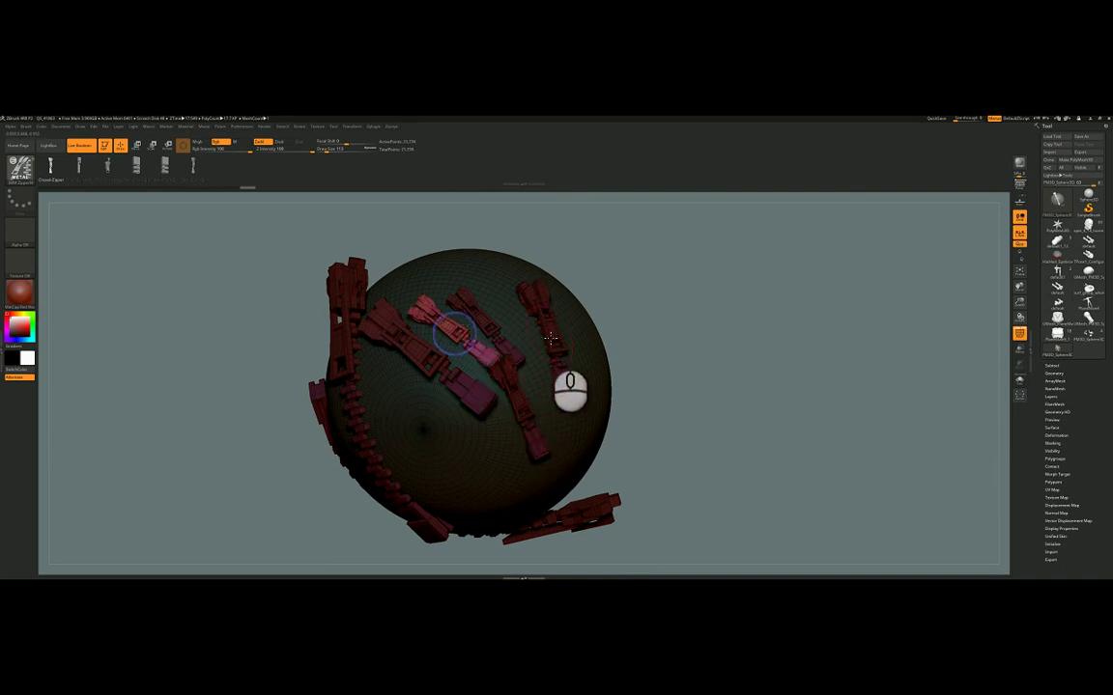
# Re-enable Curve Mode and draw a long zipper curve down an empty side of the sphere.
pyautogui.click(300, 125)
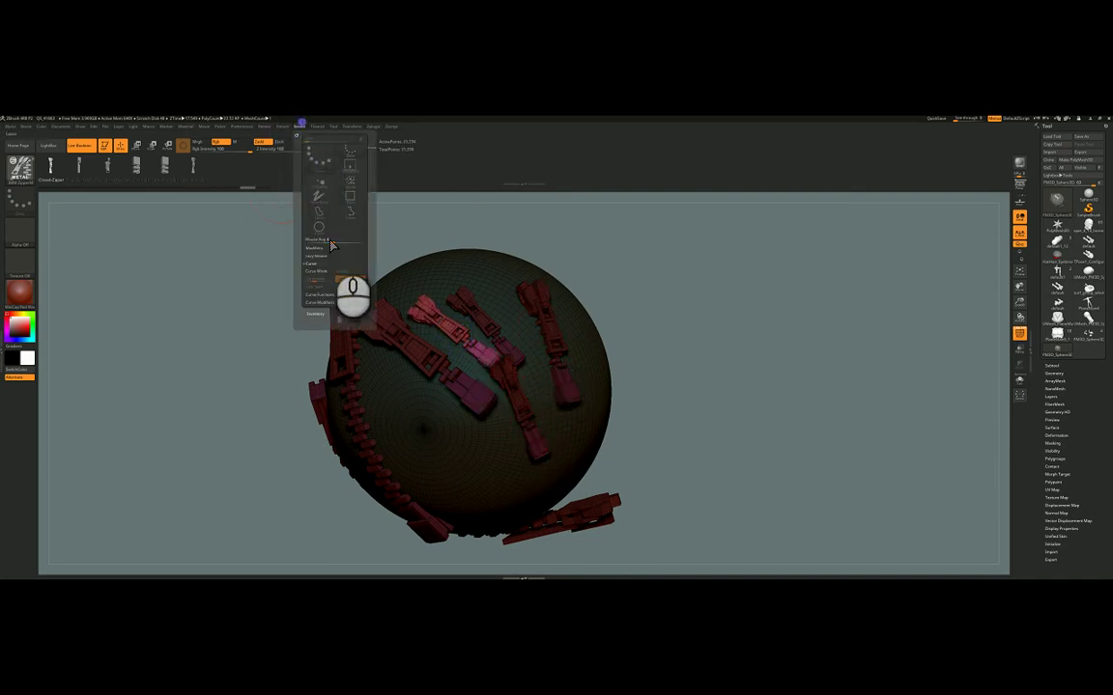
pyautogui.click(323, 275)
pyautogui.moveTo(575, 276)
pyautogui.mouseDown(button='right')
pyautogui.moveTo(554, 292)
pyautogui.moveTo(390, 292)
pyautogui.mouseUp(button='right')
pyautogui.moveTo(349, 243)
pyautogui.mouseDown()
pyautogui.moveTo(425, 432)
pyautogui.moveTo(488, 459)
pyautogui.mouseUp()
pyautogui.moveTo(551, 380); pyautogui.dragTo(524, 325, button='right')
pyautogui.moveTo(477, 397)
pyautogui.keyDown('alt'); pyautogui.mouseDown(button='right')
pyautogui.moveTo(430, 388)
pyautogui.moveTo(372, 335)
pyautogui.moveTo(499, 327)
pyautogui.moveTo(500, 339)
pyautogui.mouseUp(button='right'); pyautogui.keyUp('alt')
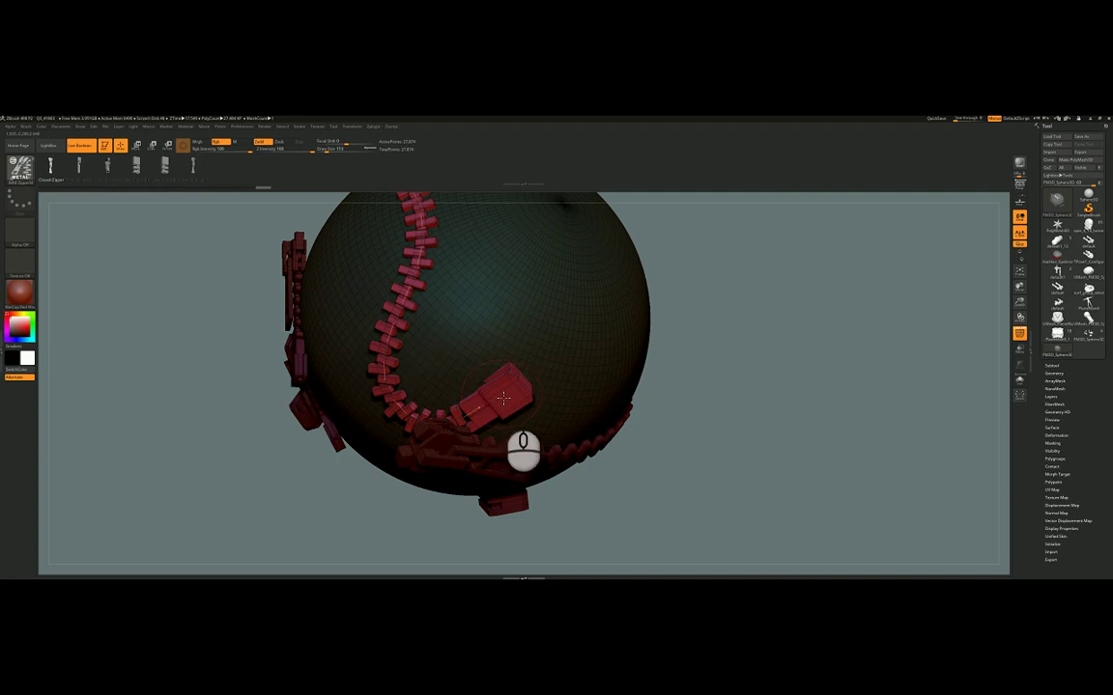
pyautogui.moveTo(491, 401)
pyautogui.mouseDown()
pyautogui.moveTo(556, 346)
pyautogui.moveTo(541, 251)
pyautogui.moveTo(668, 353)
pyautogui.moveTo(653, 323)
pyautogui.moveTo(636, 400)
pyautogui.moveTo(564, 471)
pyautogui.moveTo(396, 521)
pyautogui.mouseUp()
pyautogui.moveTo(594, 315); pyautogui.dragTo(384, 329, button='right')
pyautogui.keyDown('ctrl'); pyautogui.moveTo(386, 326); pyautogui.dragTo(431, 357, button='right'); pyautogui.keyUp('ctrl')
pyautogui.keyDown('alt'); pyautogui.moveTo(395, 330); pyautogui.dragTo(490, 304, button='right'); pyautogui.keyUp('alt')
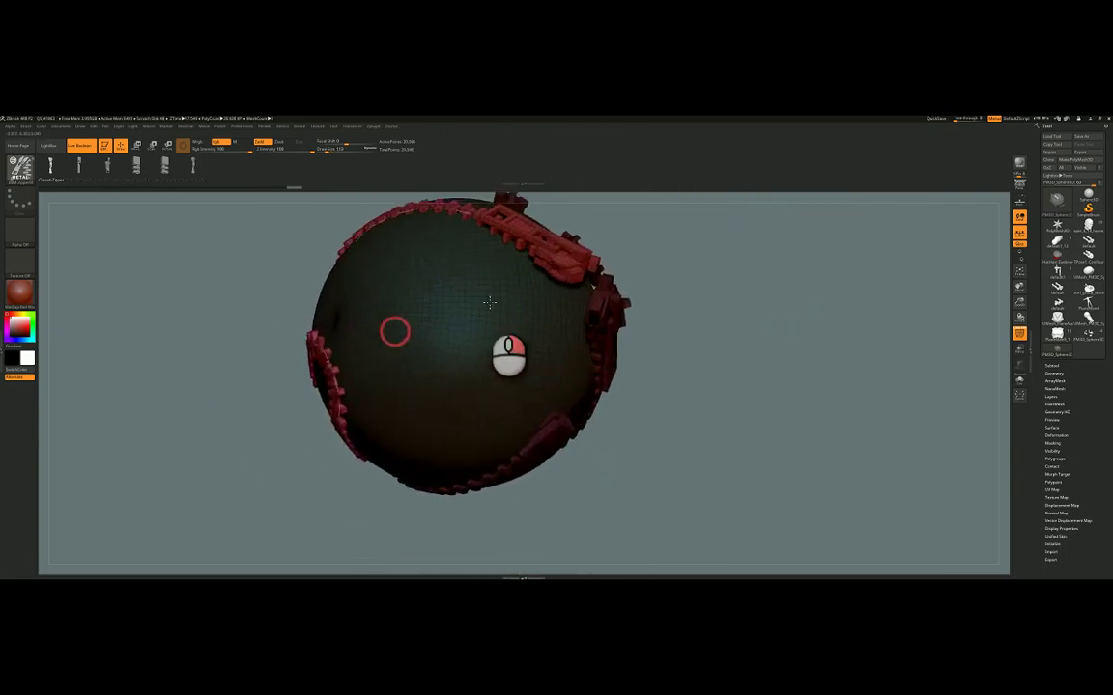
# Draw zipper curves across the sphere and out past its edge, and check how they wrap around the back.
pyautogui.moveTo(345, 300); pyautogui.dragTo(458, 329)
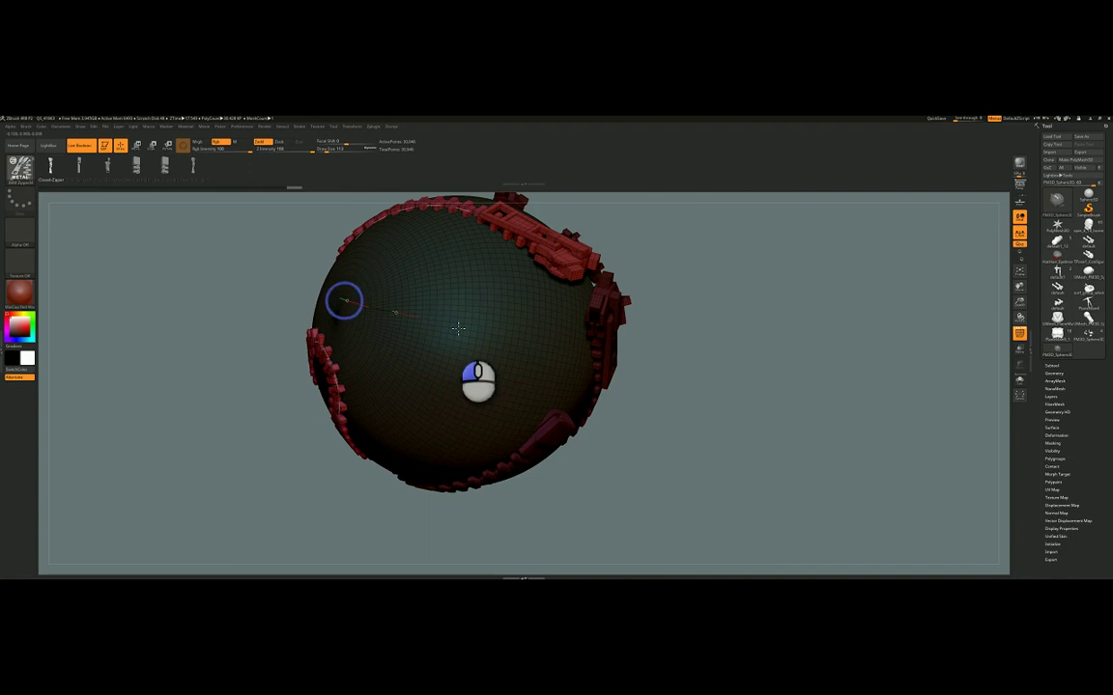
pyautogui.moveTo(595, 365); pyautogui.dragTo(797, 415)
pyautogui.moveTo(491, 381); pyautogui.dragTo(504, 360, button='right')
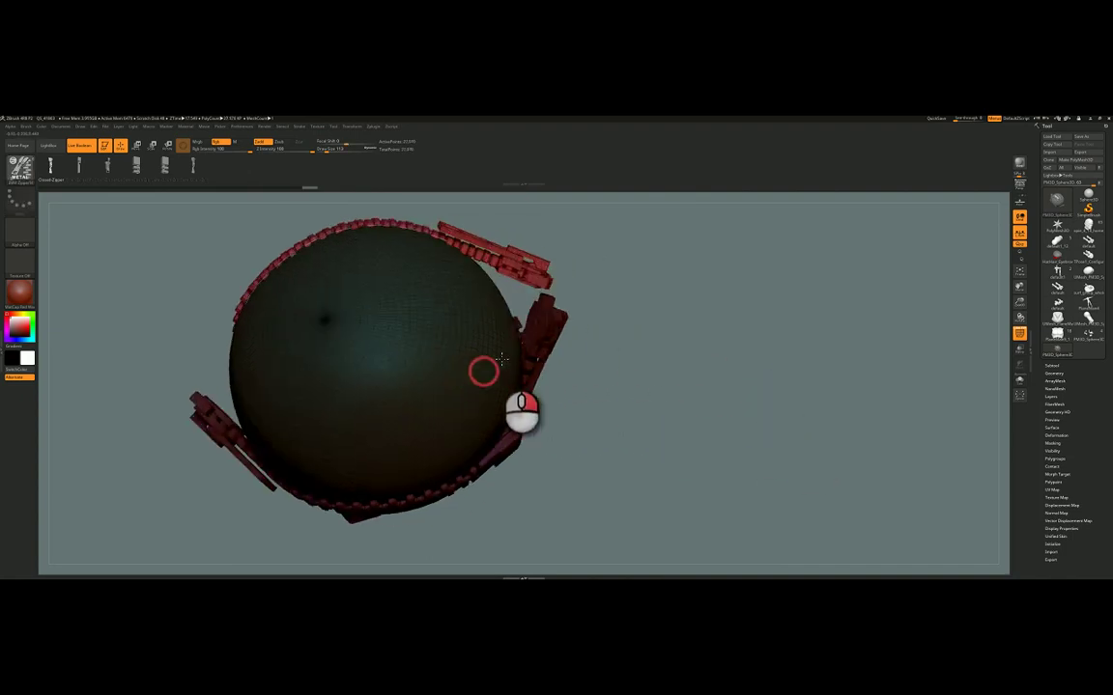
pyautogui.moveTo(326, 352); pyautogui.dragTo(740, 415)
pyautogui.moveTo(559, 438)
pyautogui.mouseDown(button='right')
pyautogui.moveTo(570, 366)
pyautogui.moveTo(563, 293)
pyautogui.mouseUp(button='right')
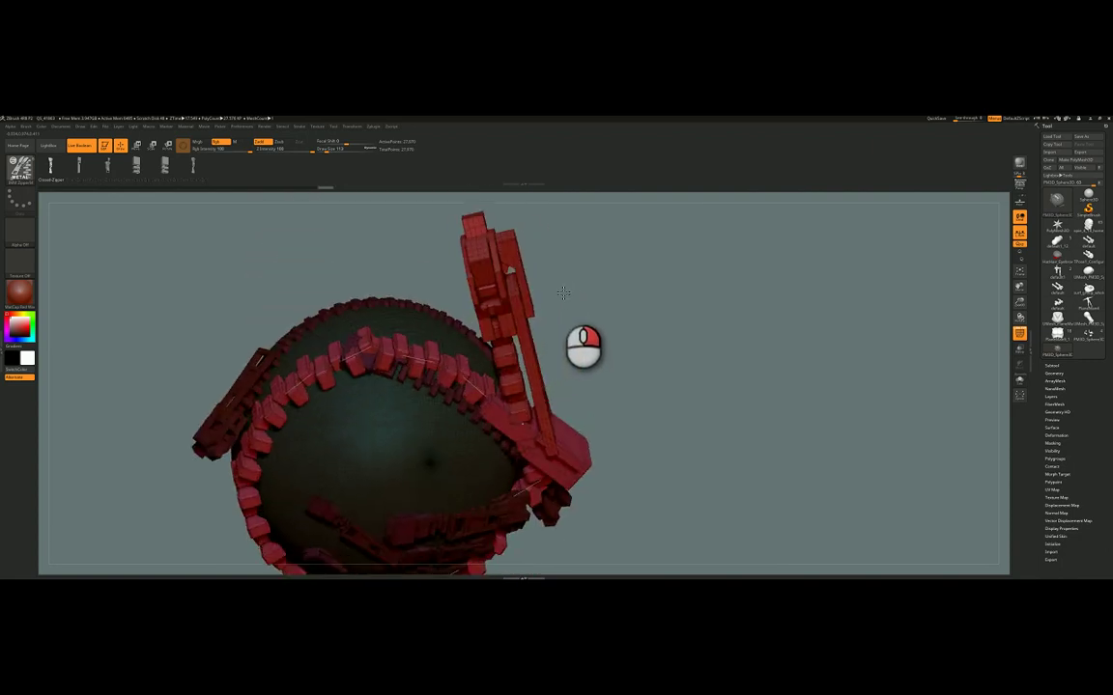
pyautogui.moveTo(563, 293); pyautogui.dragTo(540, 345)
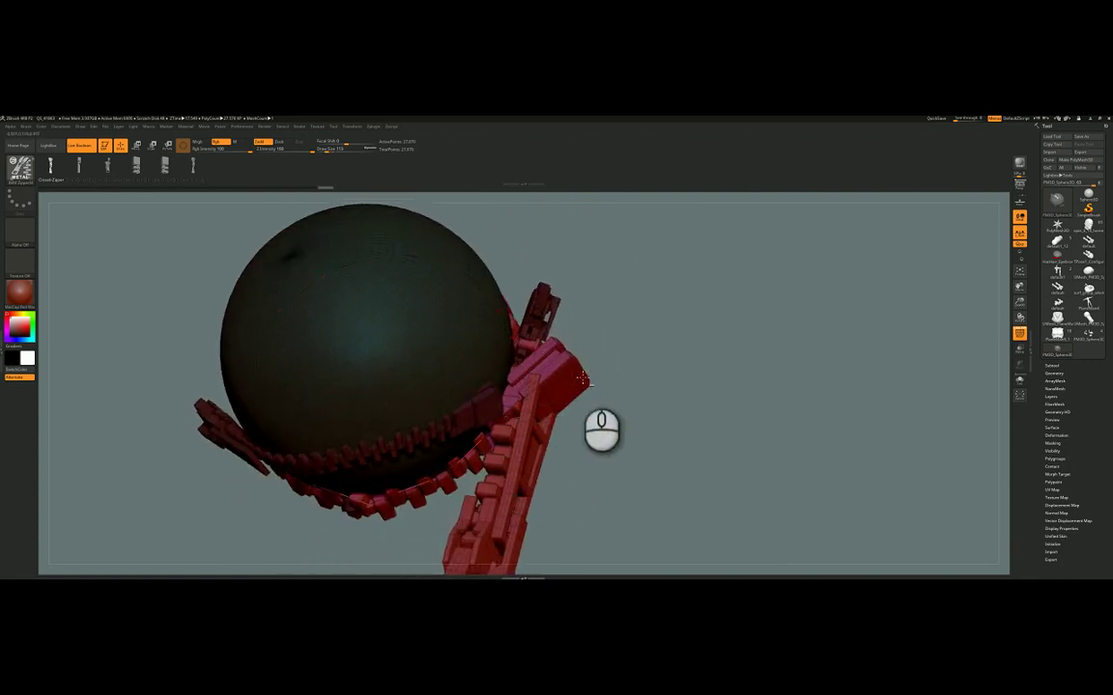
pyautogui.keyDown('alt'); pyautogui.moveTo(584, 378); pyautogui.dragTo(630, 353, button='right'); pyautogui.keyUp('alt')
pyautogui.keyDown('alt'); pyautogui.moveTo(668, 285); pyautogui.dragTo(624, 352, button='right'); pyautogui.keyUp('alt')
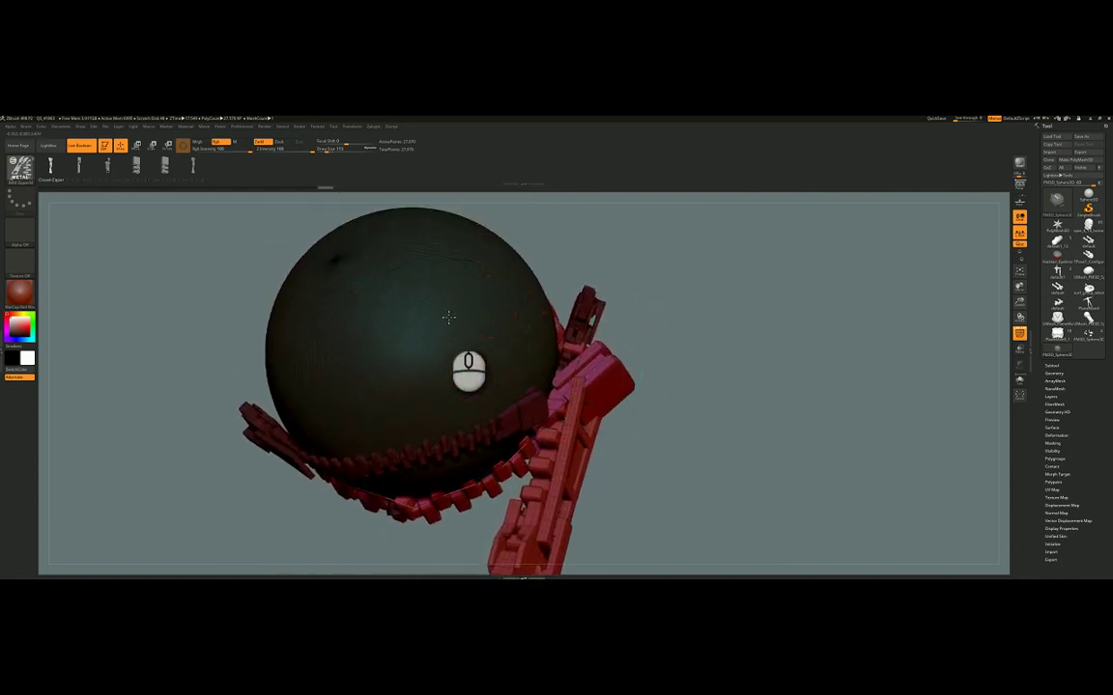
# Reduce the draw size to 67 and draw a zipper across the sphere, ending beyond its edge.
pyautogui.rightClick(637, 253)
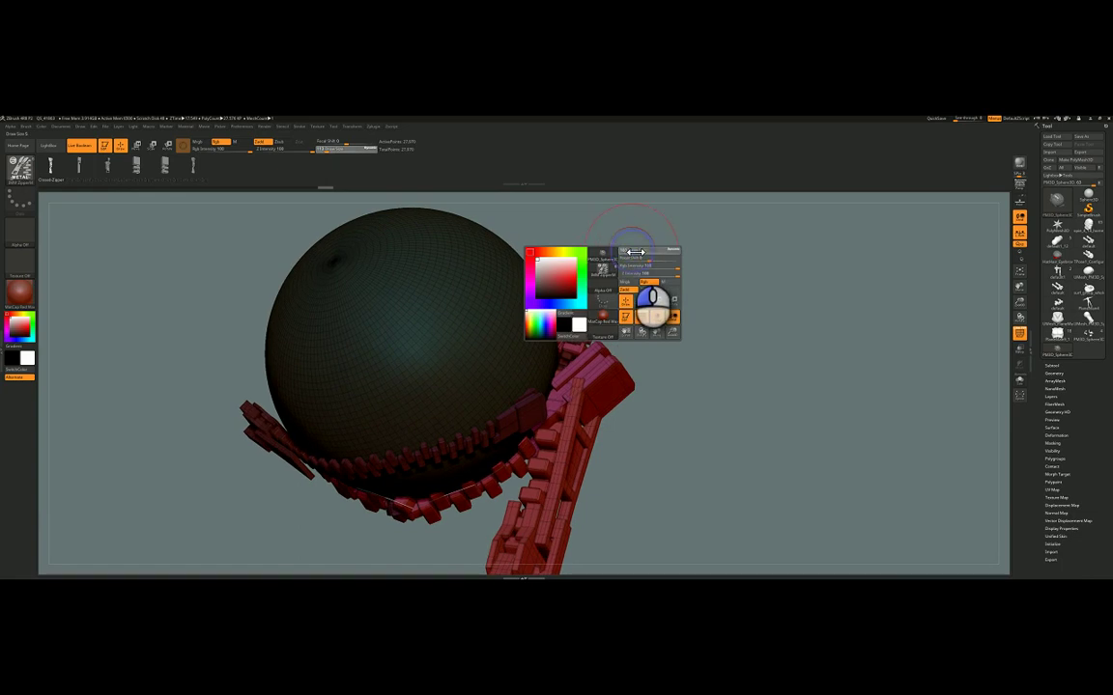
pyautogui.moveTo(633, 252); pyautogui.dragTo(630, 252)
pyautogui.moveTo(605, 283); pyautogui.dragTo(608, 297, button='right')
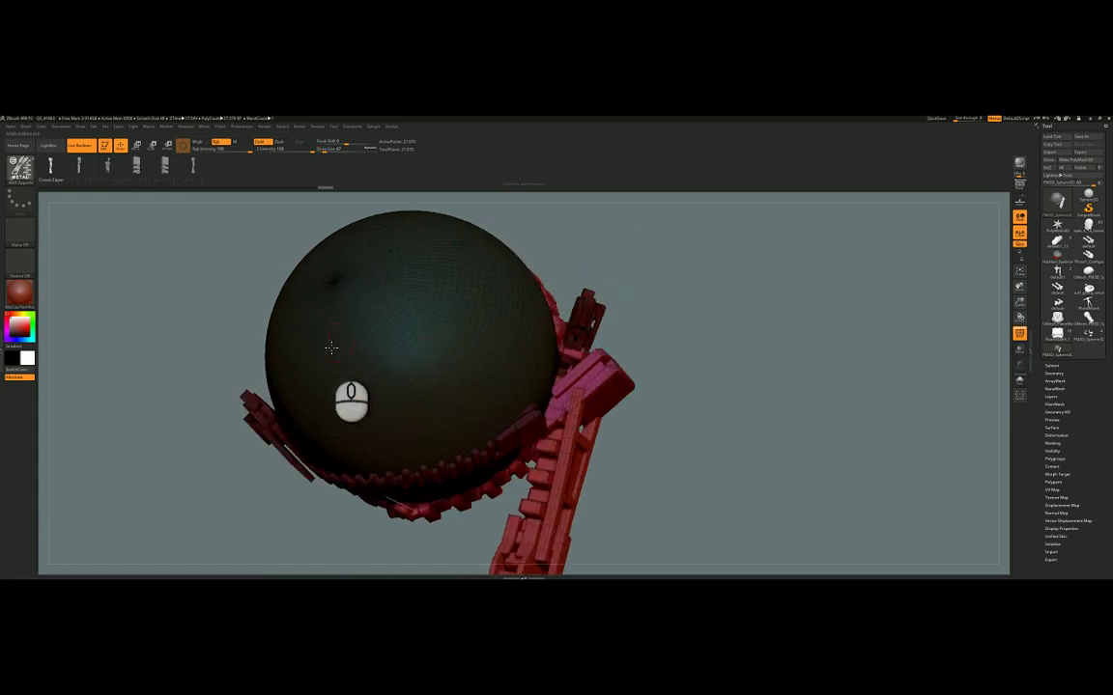
pyautogui.moveTo(321, 340)
pyautogui.mouseDown()
pyautogui.moveTo(702, 351)
pyautogui.moveTo(710, 323)
pyautogui.mouseUp()
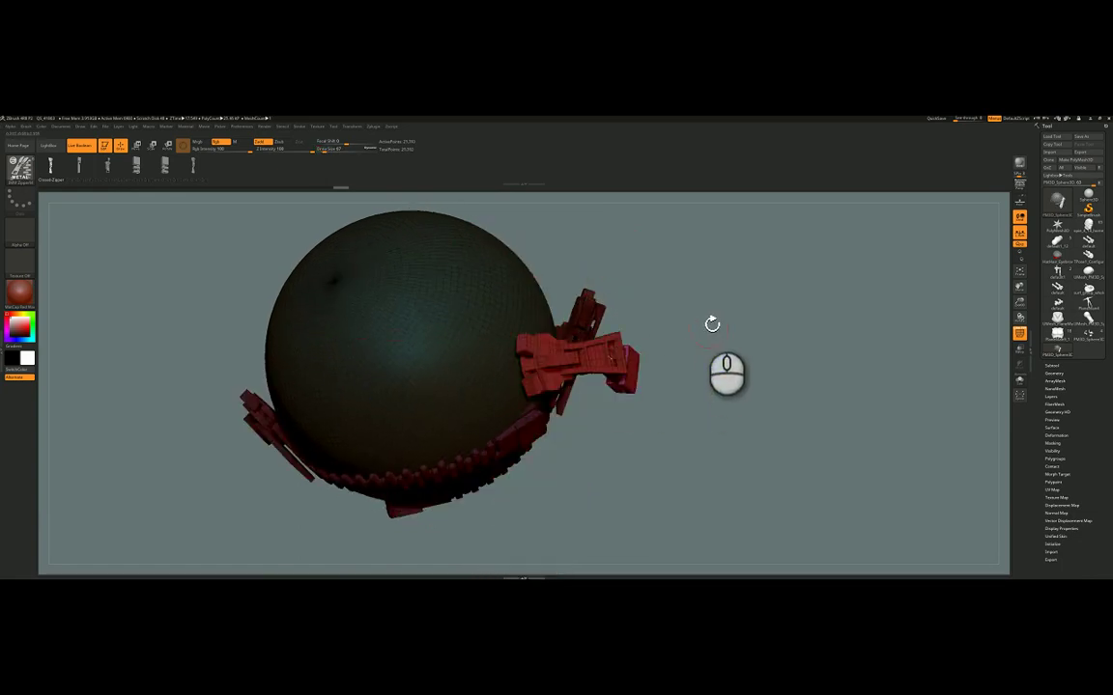
pyautogui.moveTo(710, 324)
pyautogui.mouseDown(button='right')
pyautogui.moveTo(708, 274)
pyautogui.moveTo(702, 301)
pyautogui.mouseUp(button='right')
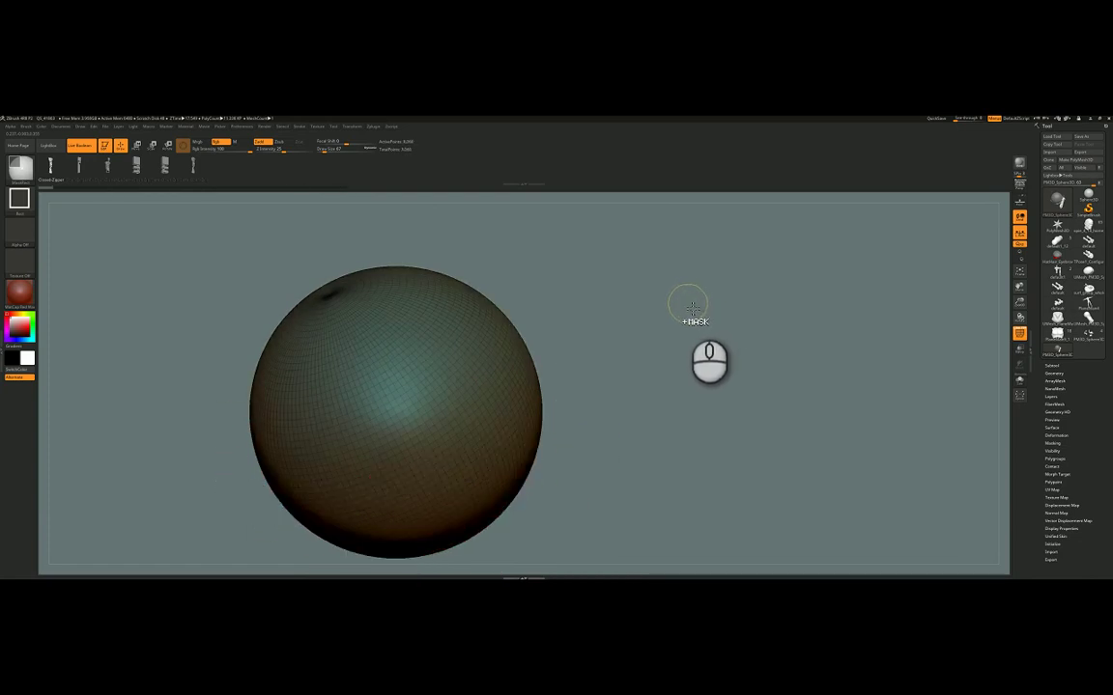
# Draw a horizontal zipper curve around the middle of the bare sphere, ending beyond its edge.
pyautogui.moveTo(686, 299)
pyautogui.mouseDown(button='right')
pyautogui.moveTo(611, 357)
pyautogui.moveTo(580, 319)
pyautogui.mouseUp(button='right')
pyautogui.moveTo(354, 357)
pyautogui.mouseDown()
pyautogui.moveTo(753, 339)
pyautogui.moveTo(742, 347)
pyautogui.mouseUp()
pyautogui.moveTo(743, 347)
pyautogui.mouseDown(button='right')
pyautogui.moveTo(607, 362)
pyautogui.moveTo(632, 399)
pyautogui.moveTo(623, 475)
pyautogui.moveTo(611, 490)
pyautogui.moveTo(576, 494)
pyautogui.moveTo(576, 507)
pyautogui.moveTo(596, 343)
pyautogui.moveTo(593, 426)
pyautogui.moveTo(580, 450)
pyautogui.moveTo(546, 405)
pyautogui.moveTo(477, 377)
pyautogui.mouseUp(button='right')
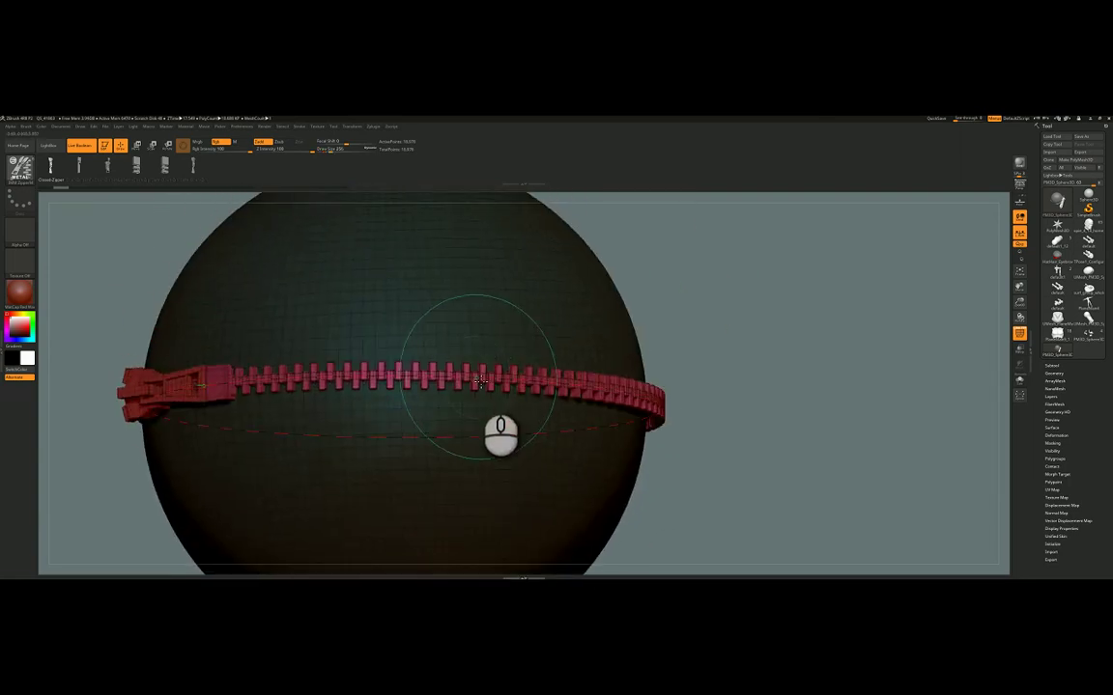
# Pull the middle of the horizontal zipper curve upward into a smooth arch.
pyautogui.moveTo(475, 379); pyautogui.dragTo(482, 334)
pyautogui.moveTo(567, 374); pyautogui.dragTo(550, 372)
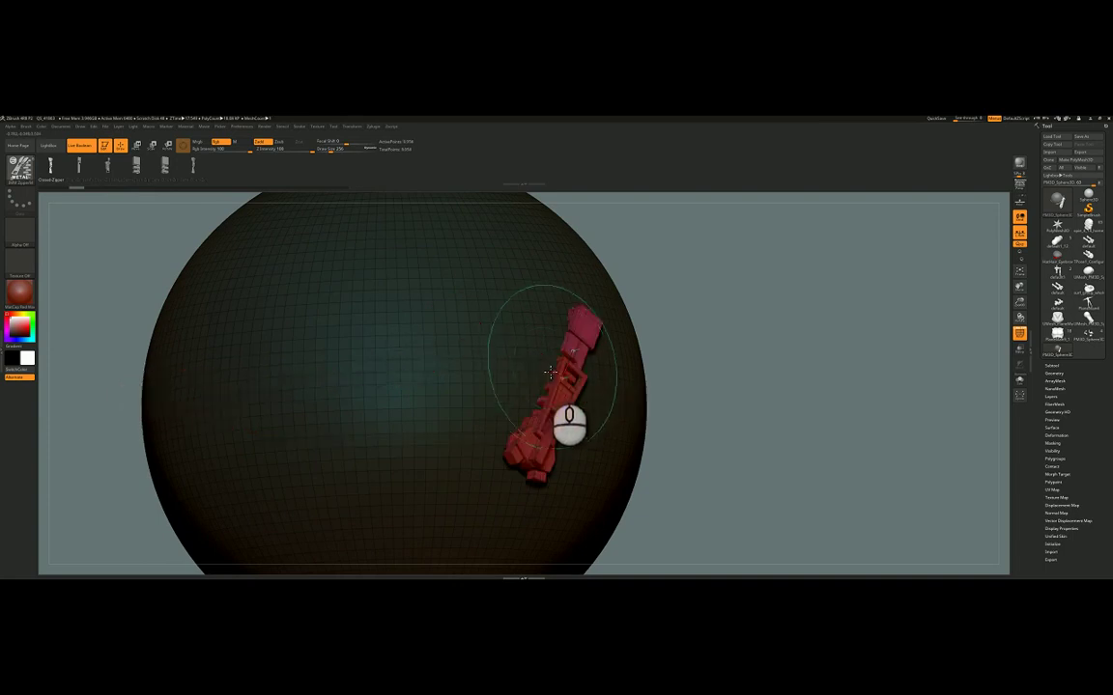
pyautogui.hotkey('ctrl', 'z')
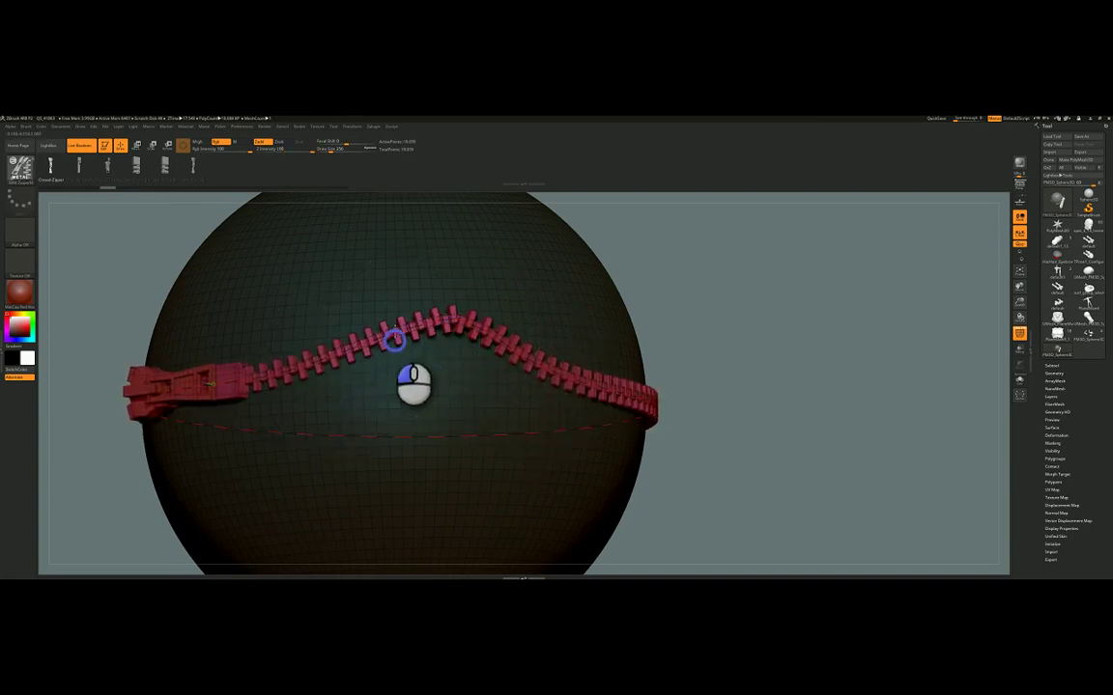
pyautogui.moveTo(332, 350); pyautogui.dragTo(313, 354)
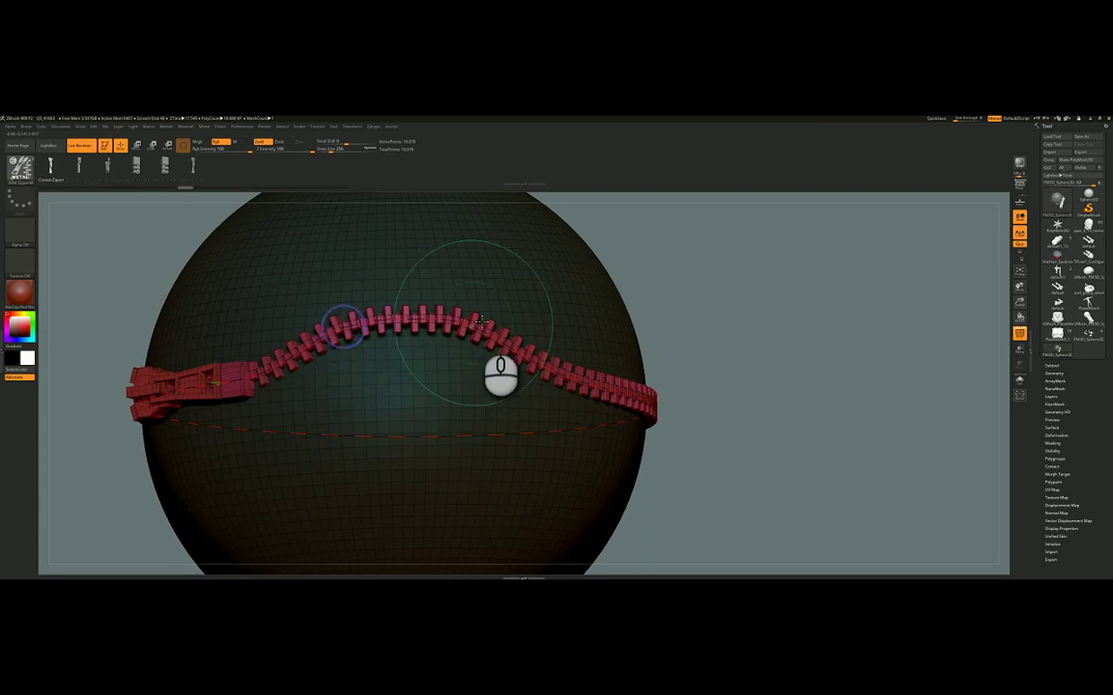
pyautogui.moveTo(480, 322); pyautogui.dragTo(546, 359)
pyautogui.moveTo(401, 318); pyautogui.dragTo(571, 365)
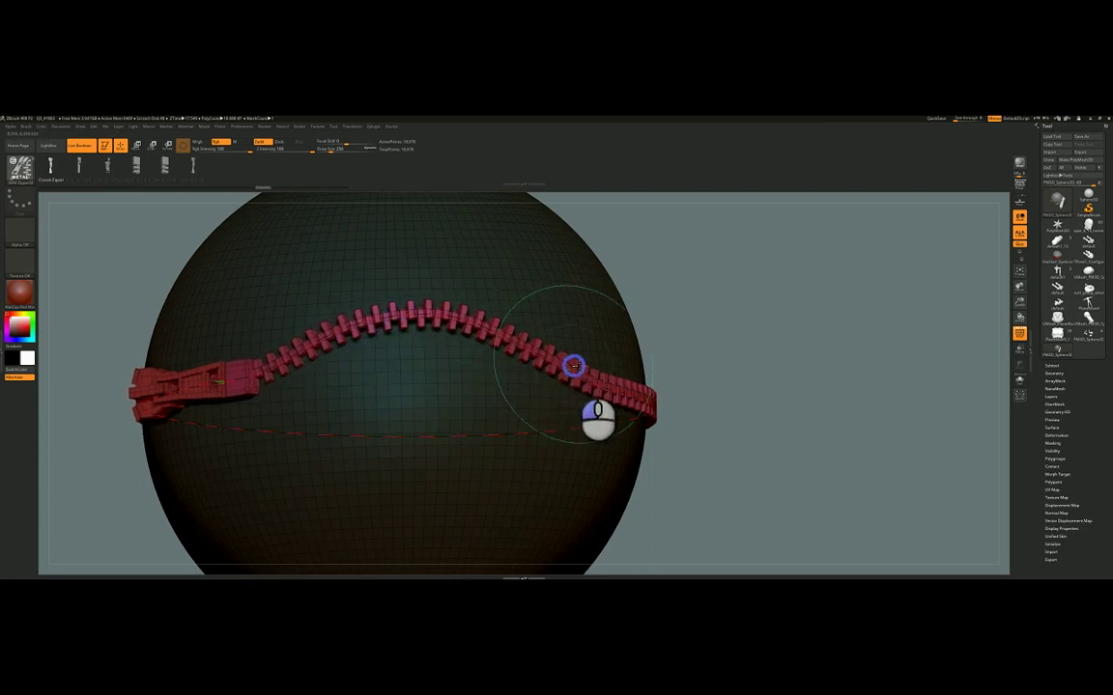
# Adjust the descending part of the zipper curve close to the sphere's edge.
pyautogui.moveTo(549, 325); pyautogui.dragTo(651, 356, button='right')
pyautogui.moveTo(552, 382)
pyautogui.mouseDown()
pyautogui.moveTo(710, 394)
pyautogui.moveTo(603, 399)
pyautogui.mouseUp()
pyautogui.moveTo(650, 380); pyautogui.dragTo(570, 326, button='right')
pyautogui.moveTo(422, 348)
pyautogui.mouseDown(button='right')
pyautogui.moveTo(390, 360)
pyautogui.moveTo(440, 352)
pyautogui.moveTo(467, 309)
pyautogui.mouseUp(button='right')
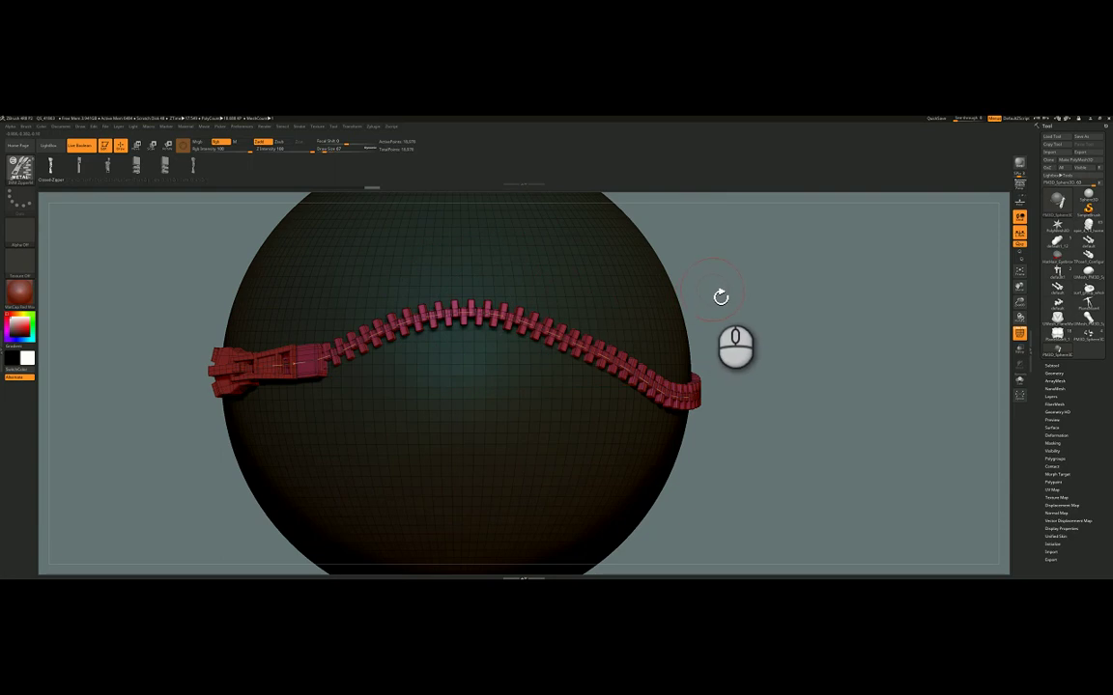
# Adjust the draw size and push the middle of the arched zipper curve downward into a dip.
pyautogui.rightClick(435, 318)
pyautogui.moveTo(446, 317); pyautogui.dragTo(466, 316)
pyautogui.rightClick(443, 323)
pyautogui.rightClick(466, 316)
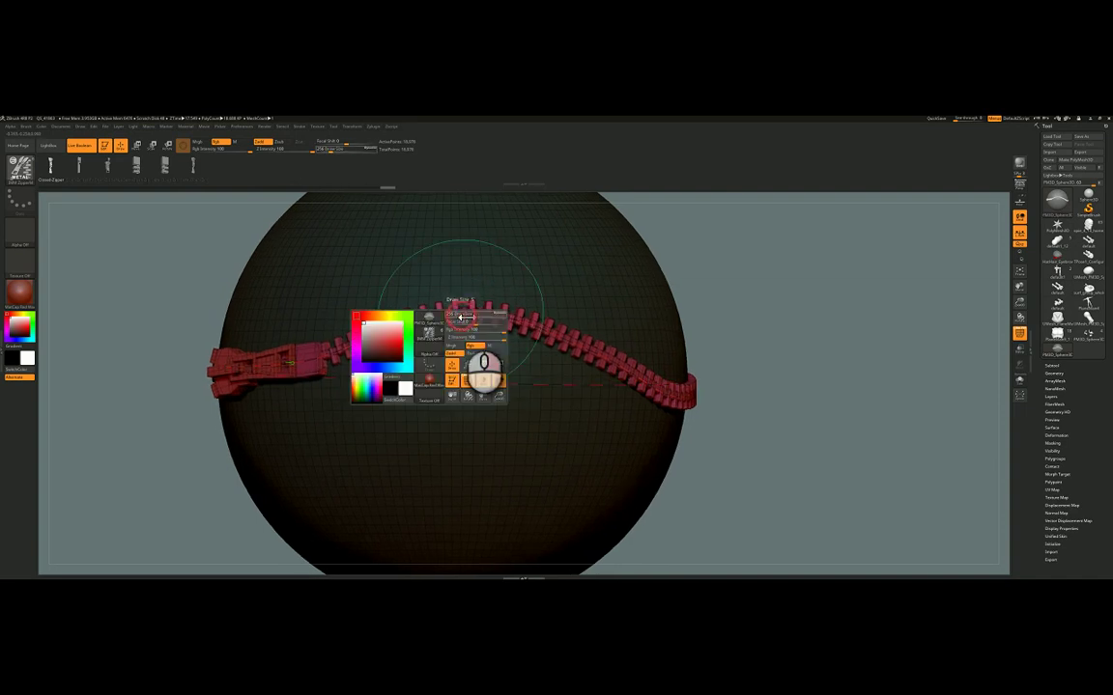
pyautogui.moveTo(460, 317); pyautogui.dragTo(462, 317)
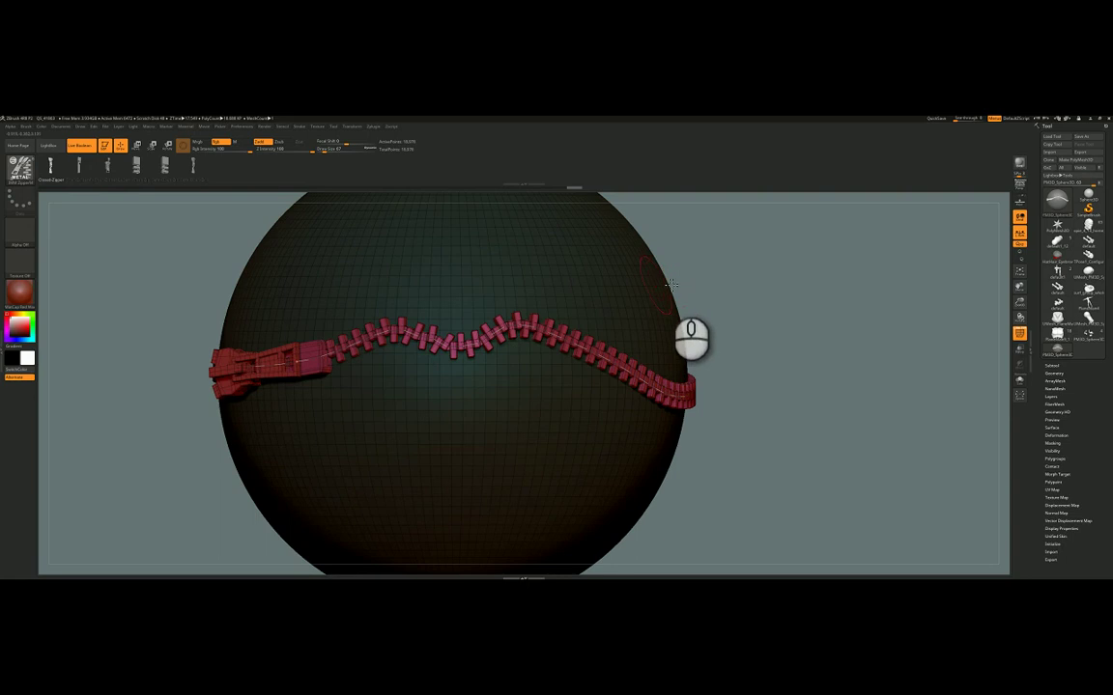
# Increase the draw size in stages and update the zipper on the curve so its teeth and slider become much larger.
pyautogui.press('space')
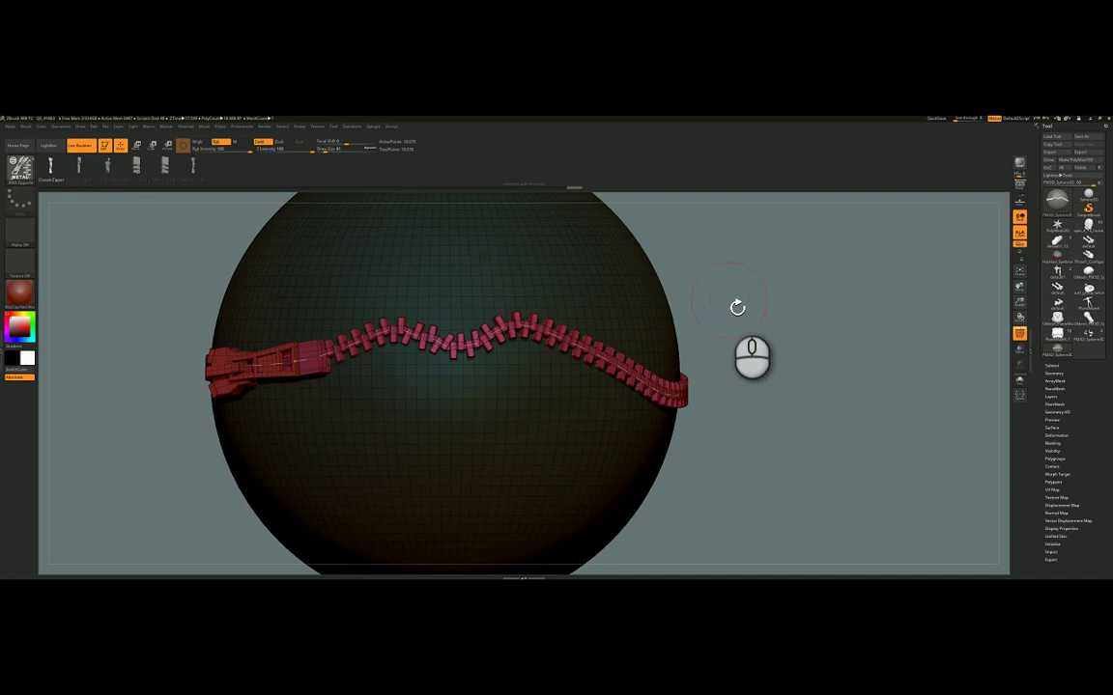
pyautogui.click(532, 328)
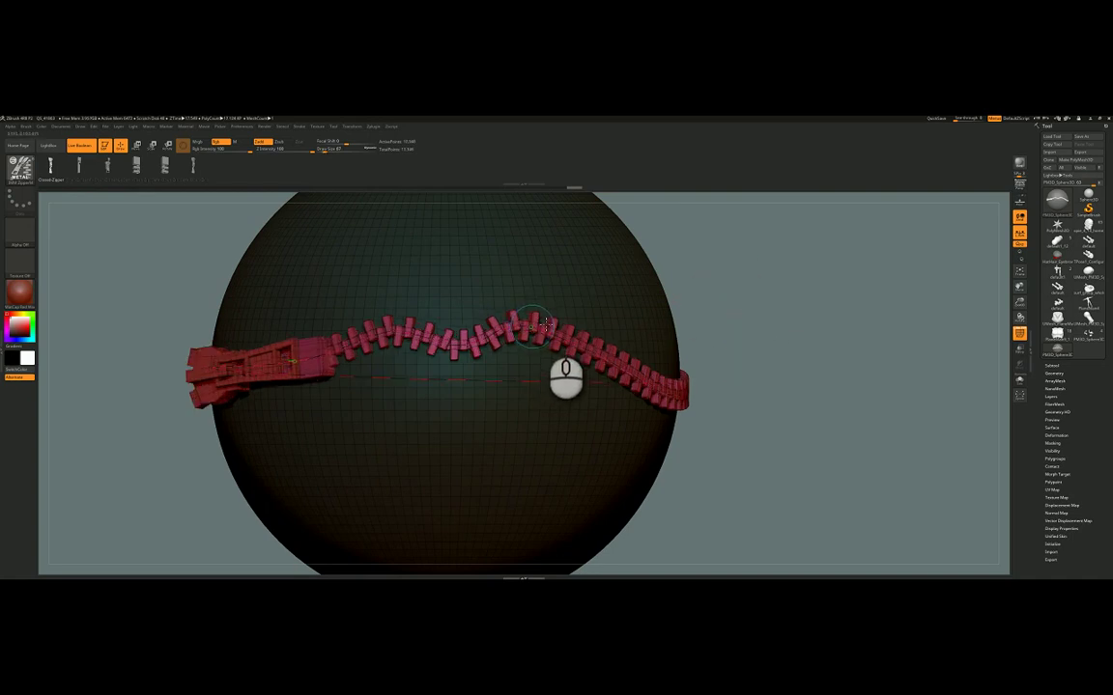
pyautogui.rightClick(734, 291)
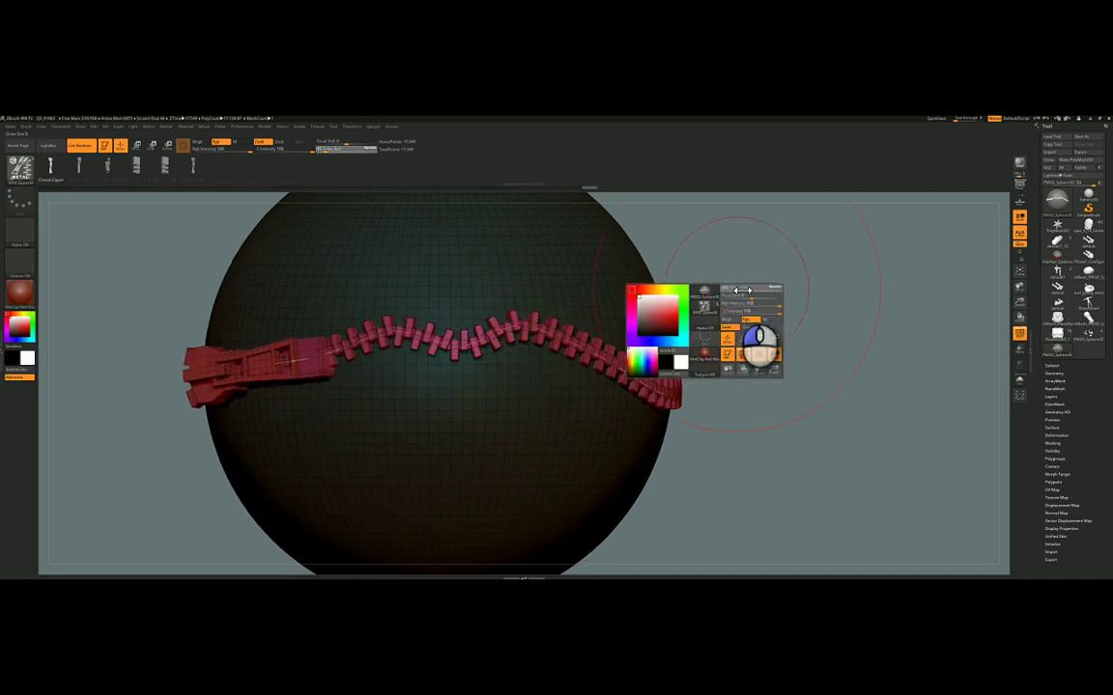
pyautogui.click(558, 336)
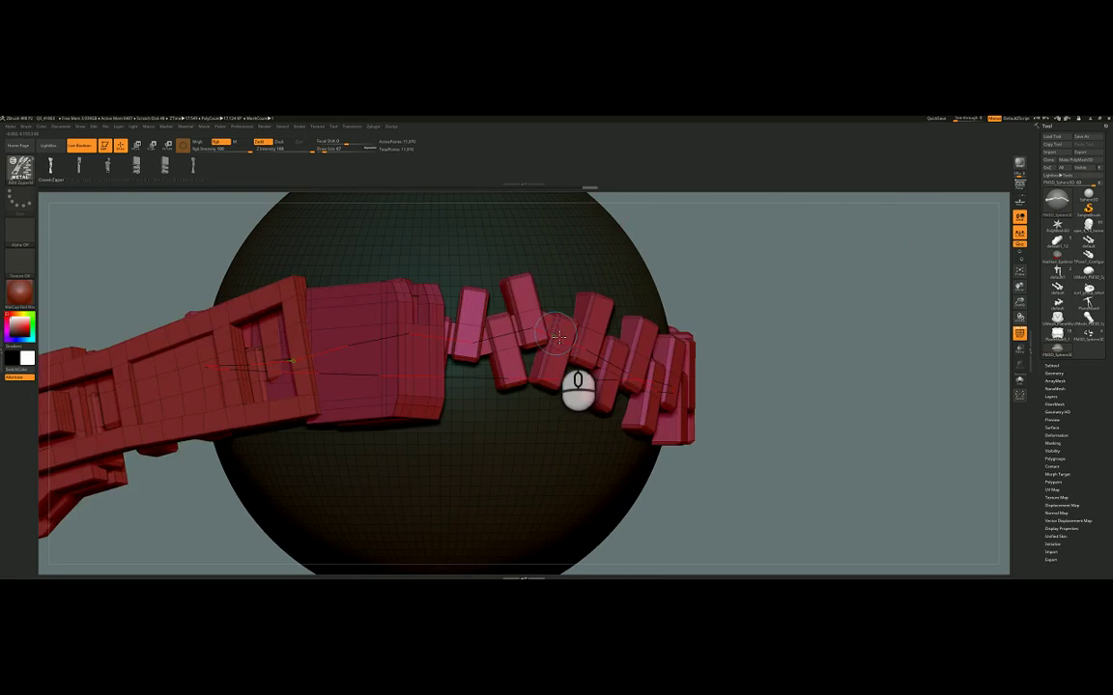
# Reduce the draw size and update the zipper on the curve to small, fine teeth.
pyautogui.rightClick(799, 300)
pyautogui.moveTo(797, 298); pyautogui.dragTo(792, 298)
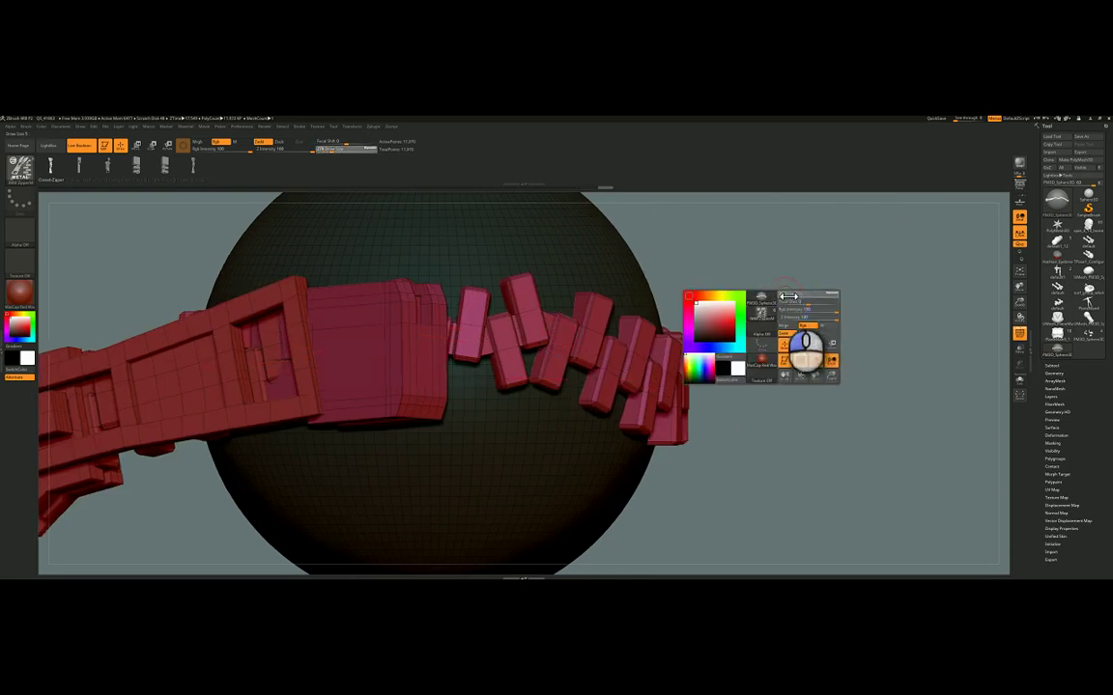
pyautogui.click(536, 332)
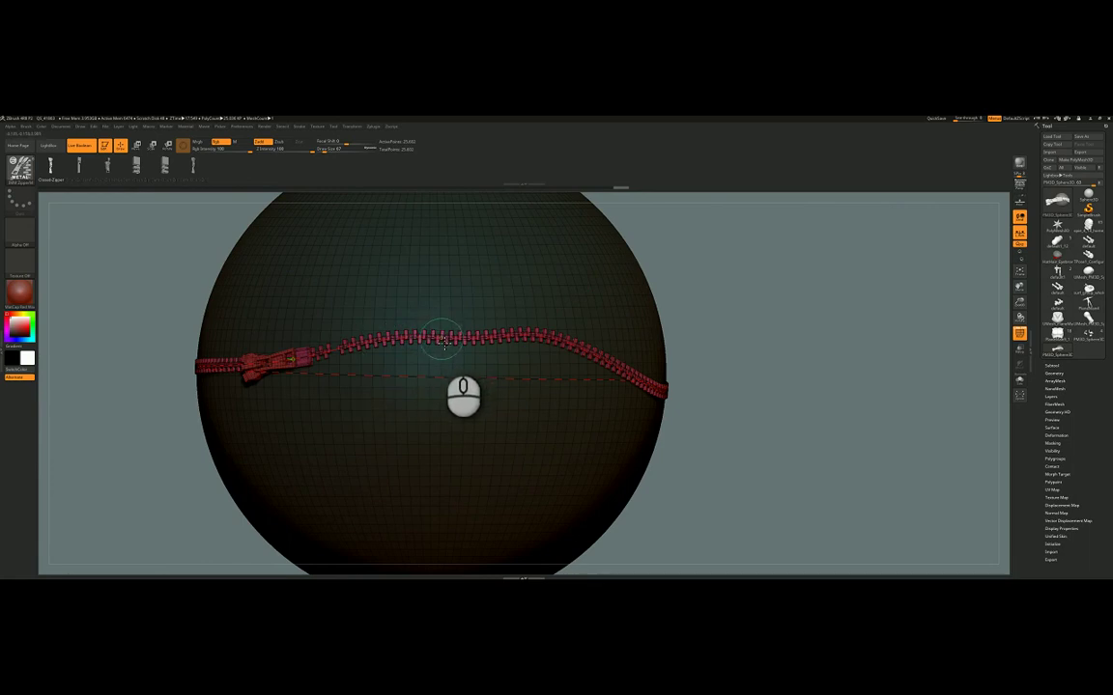
# Enlarge the draw size and pull the middle of the fine zipper curve upward into a smooth arch.
pyautogui.rightClick(444, 340)
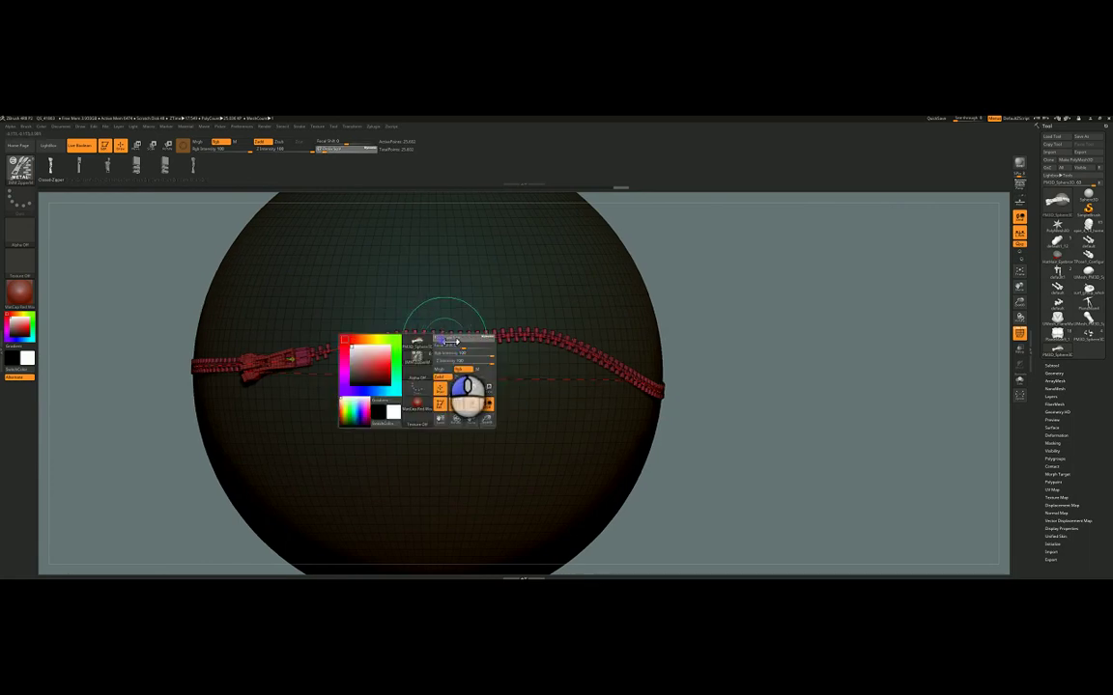
pyautogui.moveTo(450, 338)
pyautogui.mouseDown()
pyautogui.moveTo(451, 319)
pyautogui.moveTo(402, 315)
pyautogui.moveTo(437, 318)
pyautogui.mouseUp()
pyautogui.rightClick(437, 318)
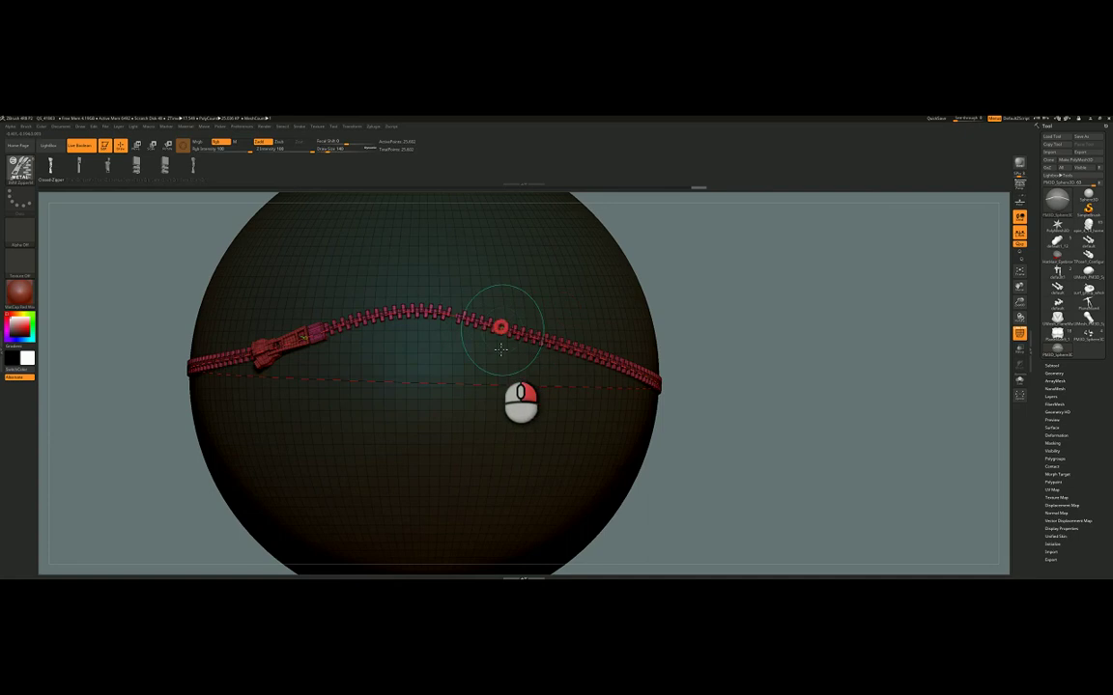
# Clear the mask from the sphere beneath the finished zipper.
pyautogui.moveTo(497, 323); pyautogui.dragTo(499, 377, button='right')
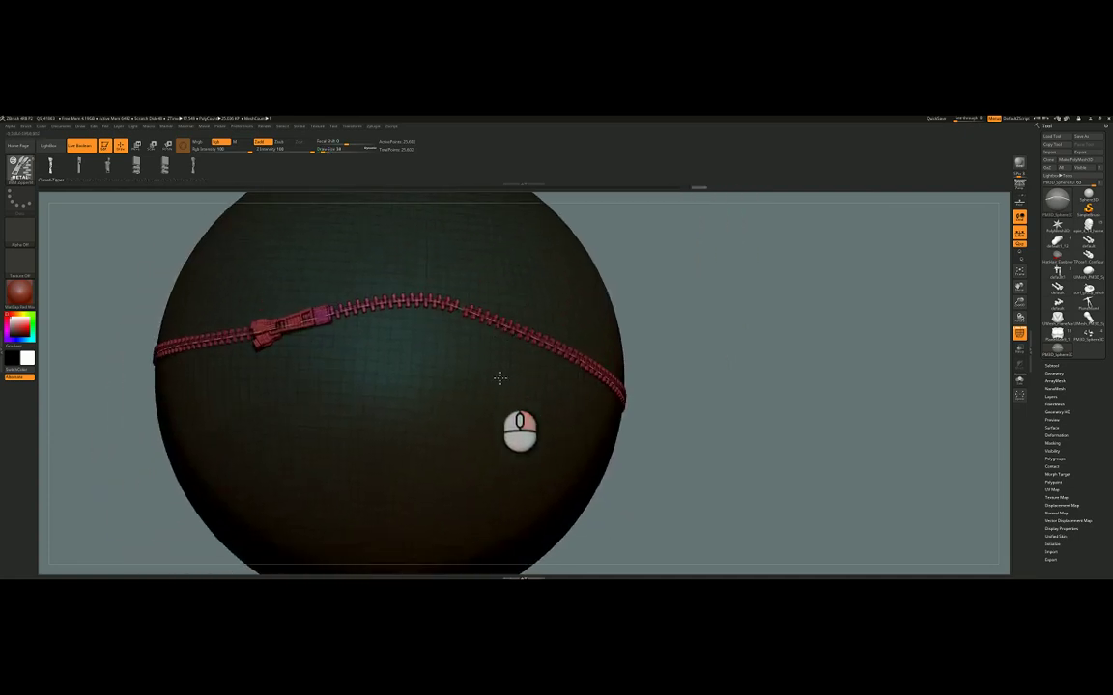
pyautogui.moveTo(548, 435); pyautogui.dragTo(714, 353, button='right')
pyautogui.keyDown('ctrl'); pyautogui.moveTo(774, 272); pyautogui.dragTo(814, 359); pyautogui.keyUp('ctrl')
pyautogui.moveTo(744, 317); pyautogui.dragTo(594, 397, button='right')
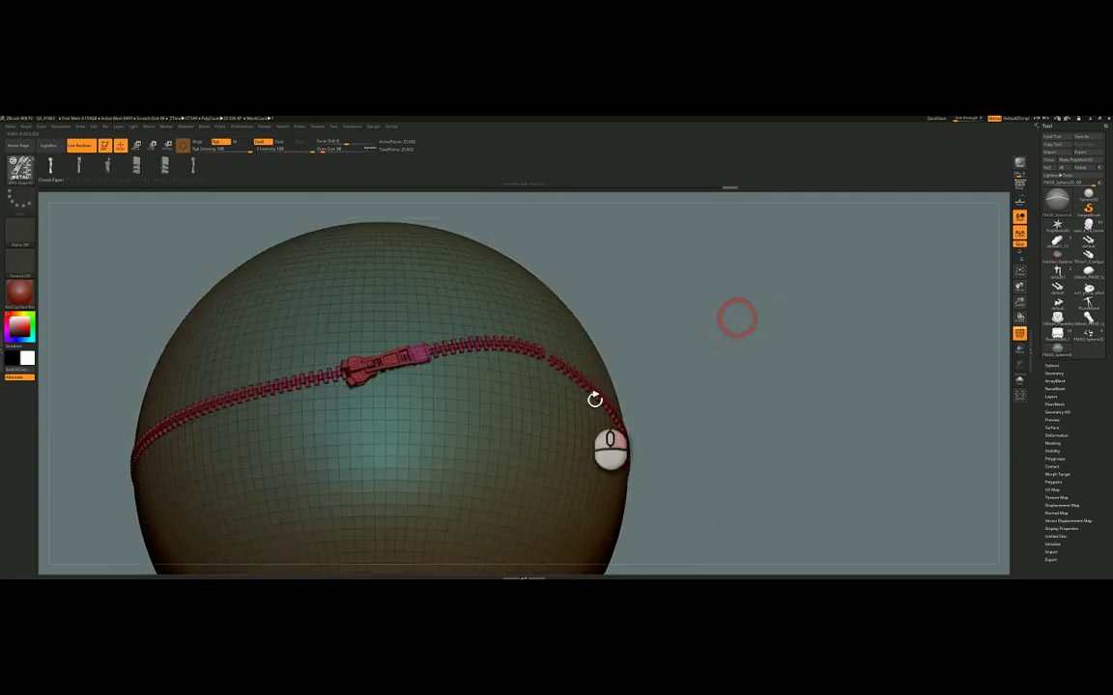
# Isolate the zipper to examine its full loop around the sphere, and bring the hidden sphere back.
pyautogui.keyDown('alt'); pyautogui.moveTo(479, 412); pyautogui.dragTo(504, 340, button='right'); pyautogui.keyUp('alt')
pyautogui.keyDown('ctrl'); pyautogui.keyDown('shift'); pyautogui.click(517, 388); pyautogui.keyUp('shift'); pyautogui.keyUp('ctrl')
pyautogui.keyDown('ctrl'); pyautogui.keyDown('shift'); pyautogui.click(517, 389); pyautogui.keyUp('shift'); pyautogui.keyUp('ctrl')
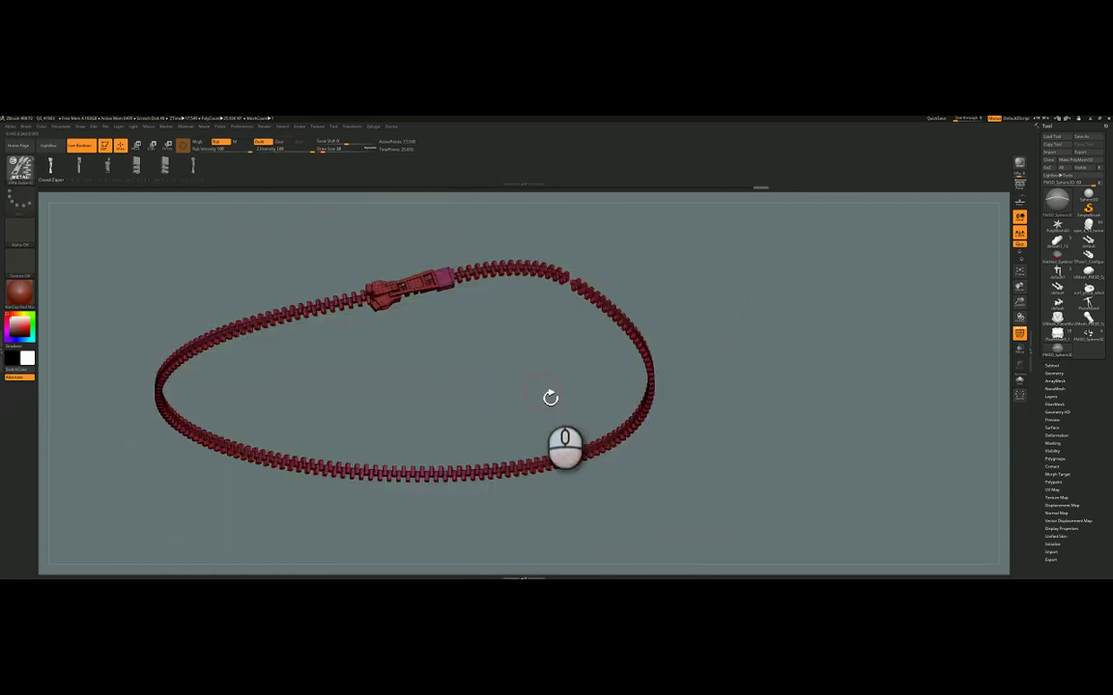
pyautogui.moveTo(541, 375); pyautogui.dragTo(531, 303, button='right')
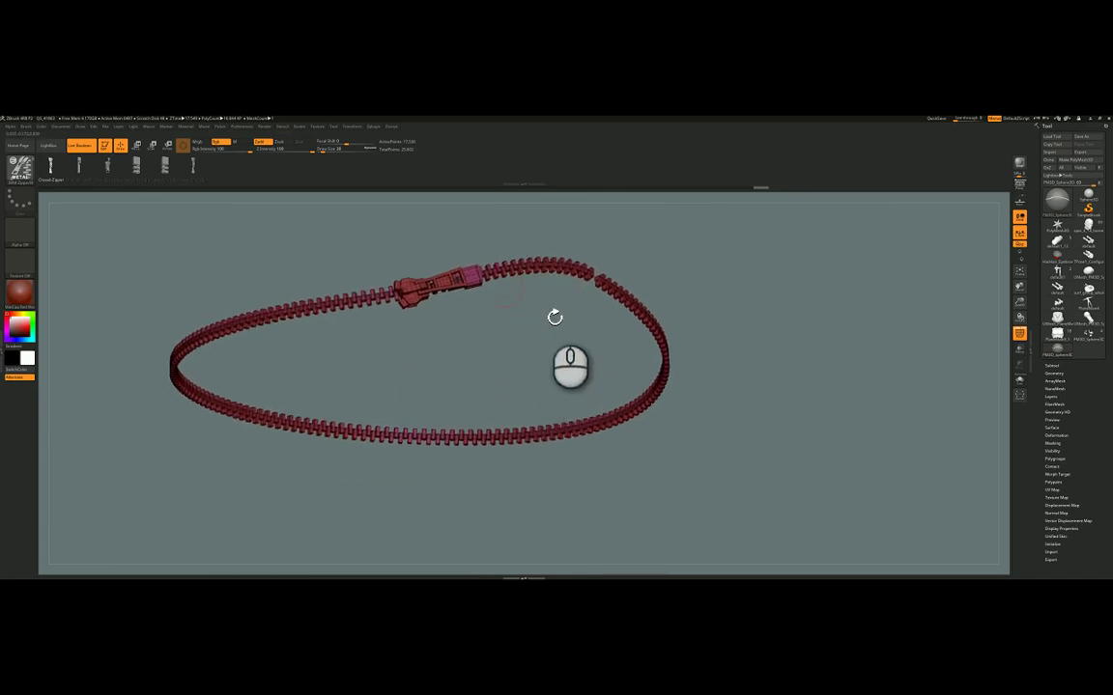
pyautogui.keyDown('ctrl'); pyautogui.keyDown('shift'); pyautogui.click(742, 322); pyautogui.keyUp('shift'); pyautogui.keyUp('ctrl')
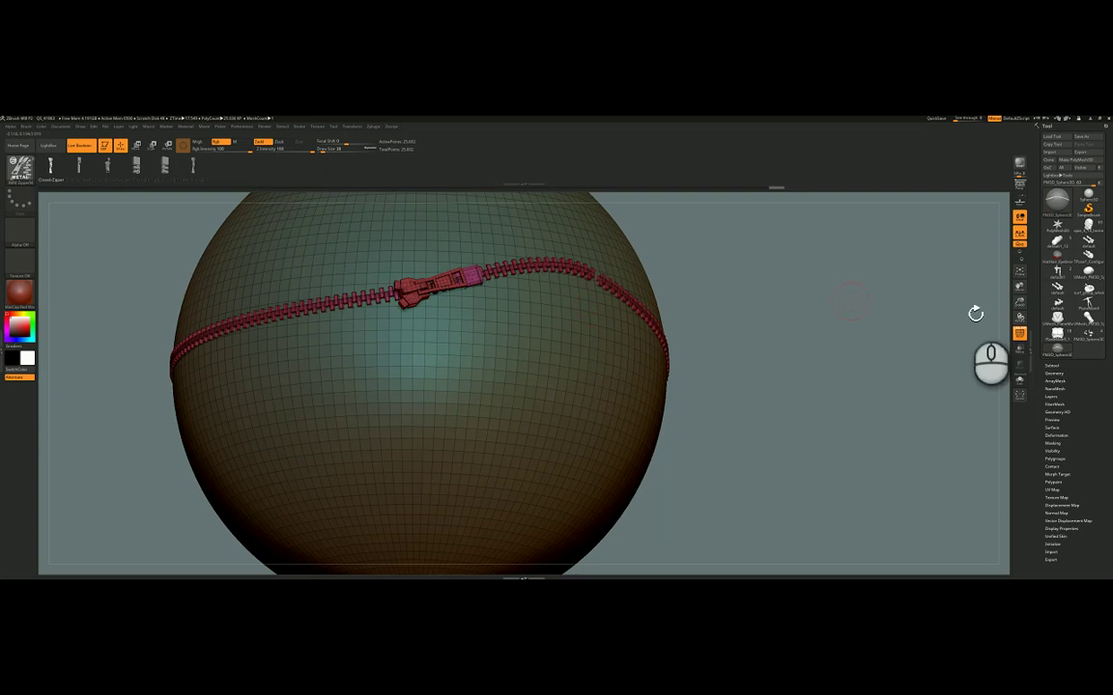
# Switch to the plain Sphere3D primitive and convert it to a PolyMesh3D.
pyautogui.moveTo(541, 396)
pyautogui.mouseDown(button='right')
pyautogui.moveTo(544, 361)
pyautogui.moveTo(554, 410)
pyautogui.mouseUp(button='right')
pyautogui.keyDown('alt'); pyautogui.moveTo(553, 409); pyautogui.dragTo(554, 262, button='right'); pyautogui.keyUp('alt')
pyautogui.keyDown('ctrl'); pyautogui.moveTo(591, 325); pyautogui.dragTo(531, 330, button='right'); pyautogui.keyUp('ctrl')
pyautogui.moveTo(605, 366); pyautogui.dragTo(442, 373, button='right')
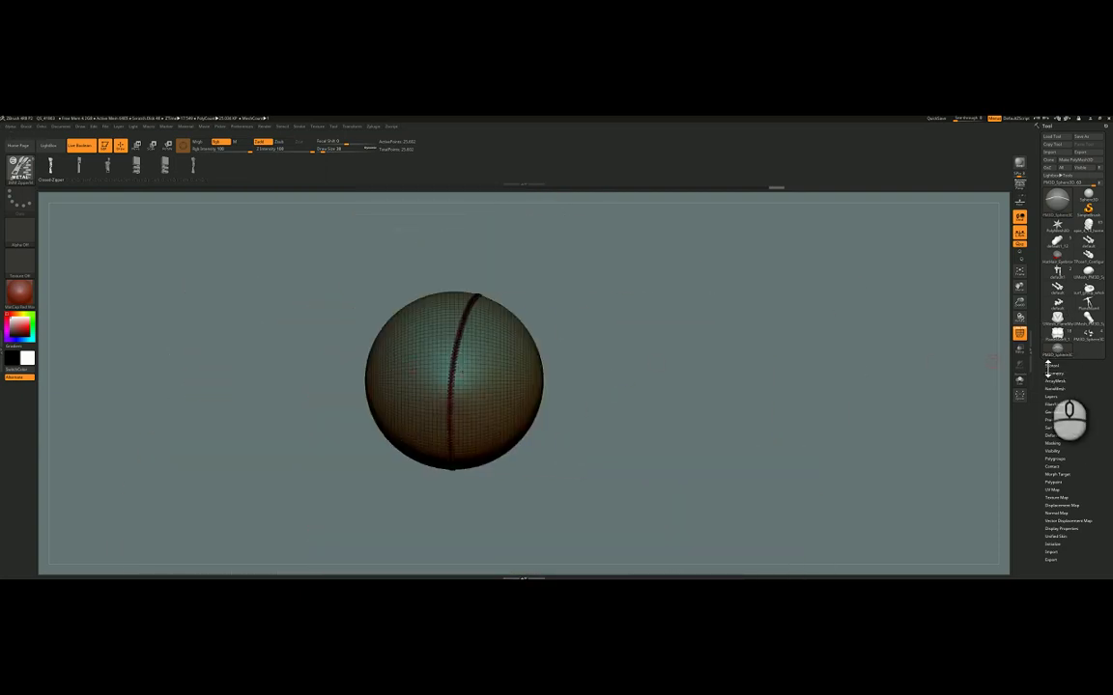
pyautogui.click(1085, 199)
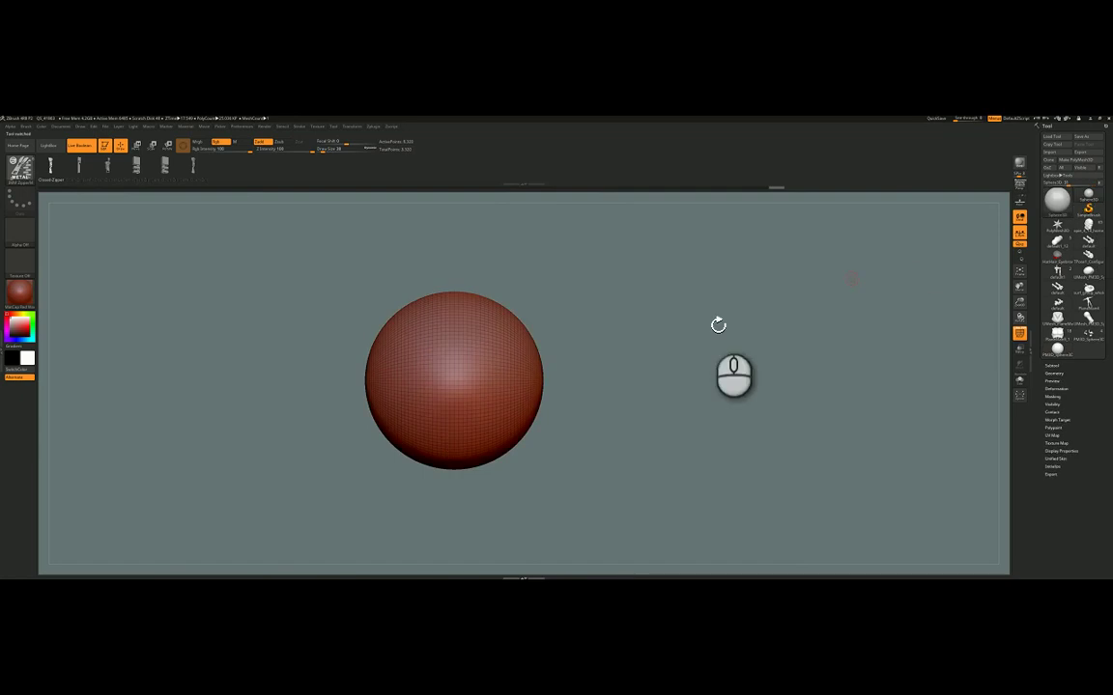
pyautogui.keyDown('alt'); pyautogui.moveTo(591, 342); pyautogui.dragTo(607, 382, button='right'); pyautogui.keyUp('alt')
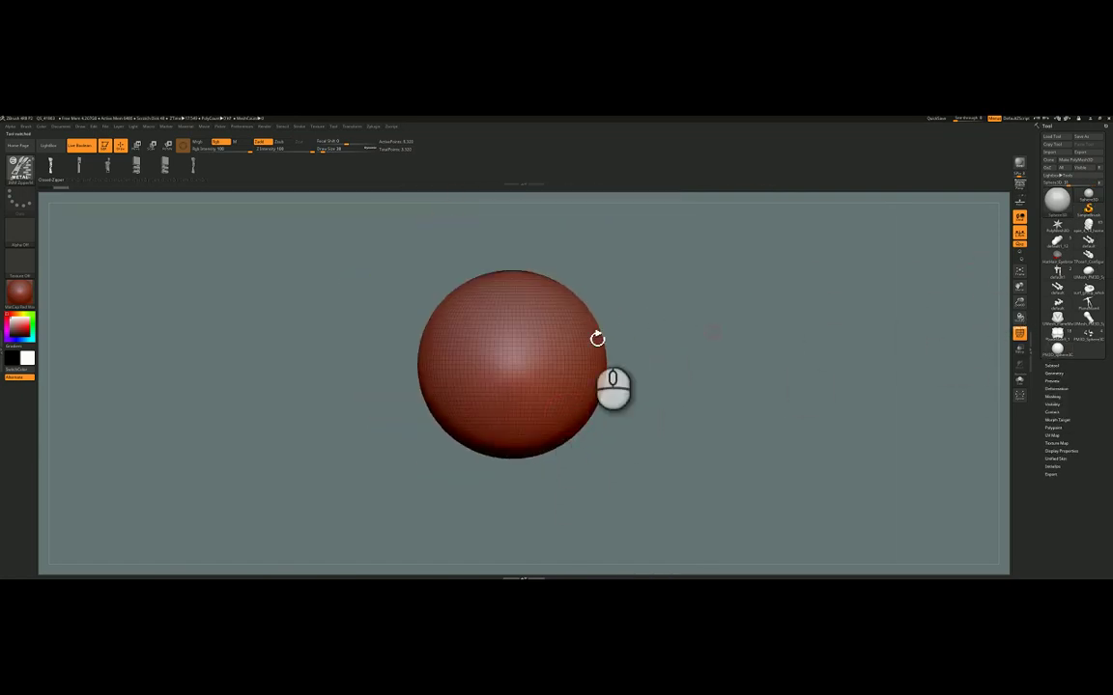
pyautogui.click(1081, 162)
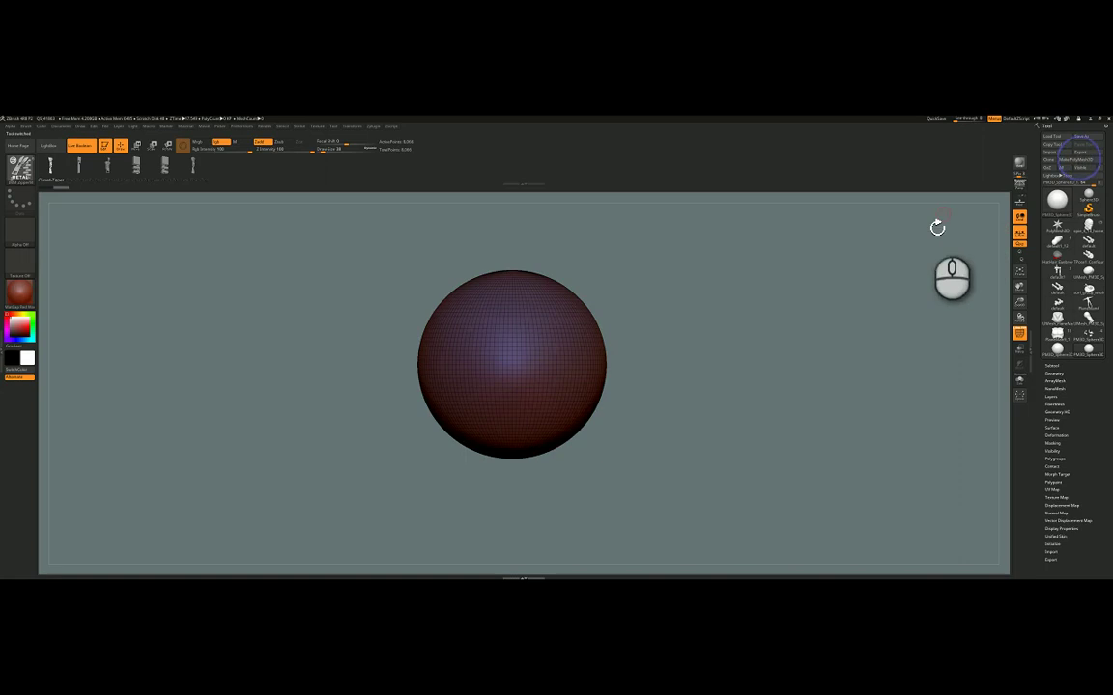
# Stretch the new sphere vertically into a tall ellipsoid, return to Draw mode and turn off the polyframe display.
pyautogui.keyDown('alt'); pyautogui.moveTo(502, 349); pyautogui.dragTo(547, 353, button='right'); pyautogui.keyUp('alt')
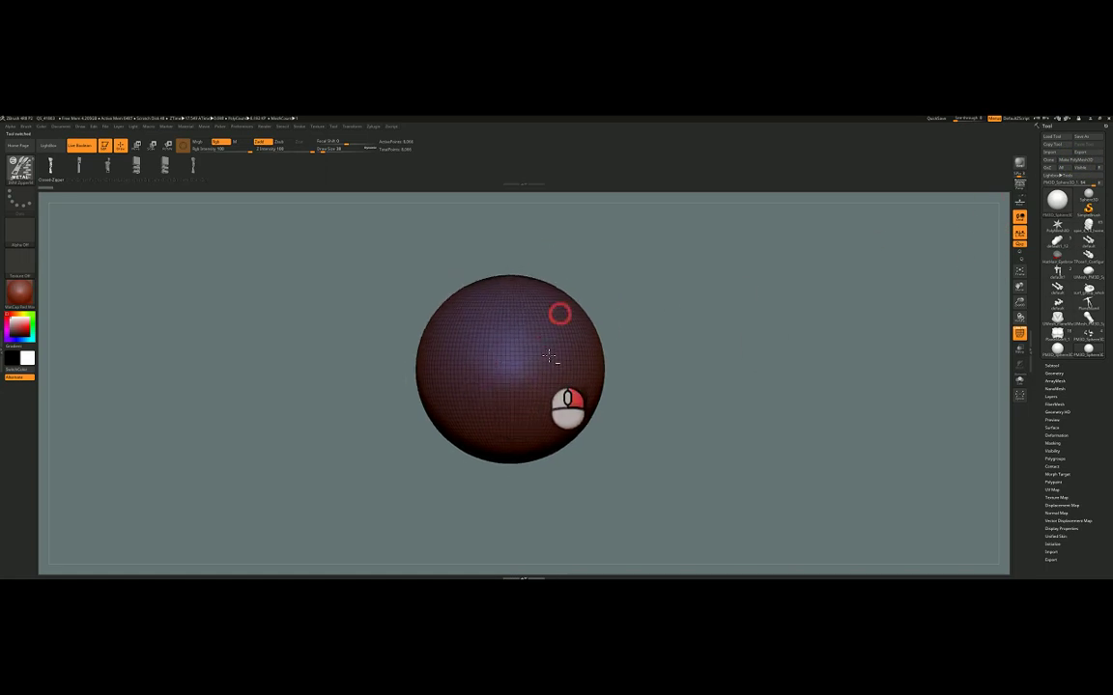
pyautogui.press('w')
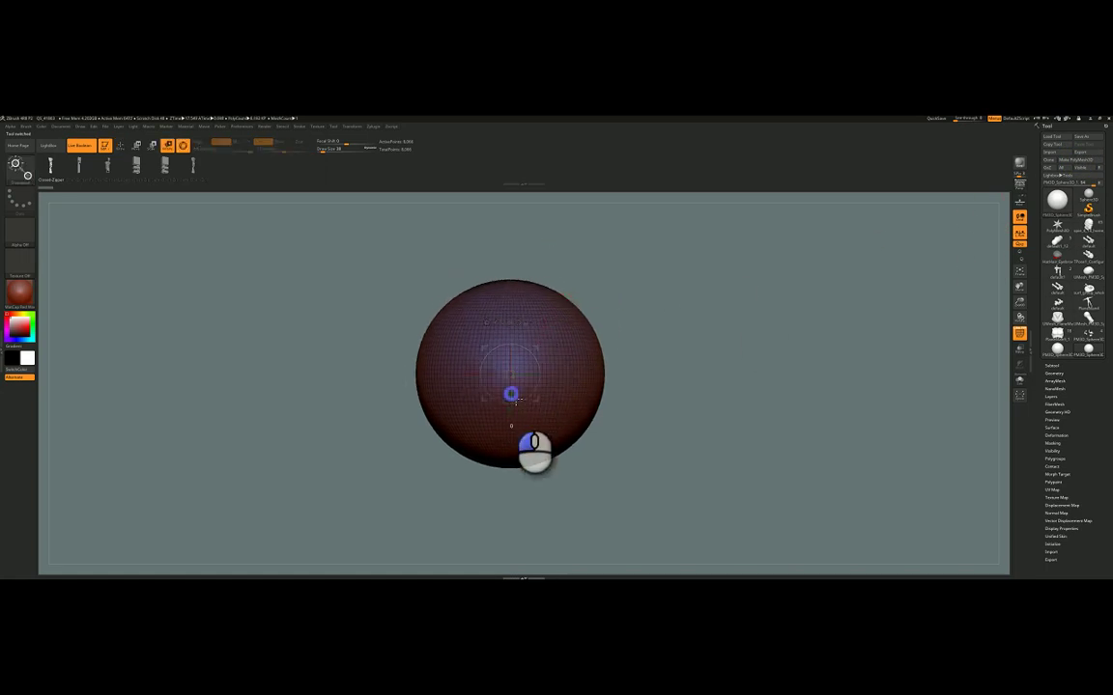
pyautogui.moveTo(516, 400); pyautogui.dragTo(519, 523)
pyautogui.keyDown('ctrl'); pyautogui.moveTo(556, 425); pyautogui.dragTo(566, 397, button='right'); pyautogui.keyUp('ctrl')
pyautogui.moveTo(524, 397); pyautogui.dragTo(527, 378)
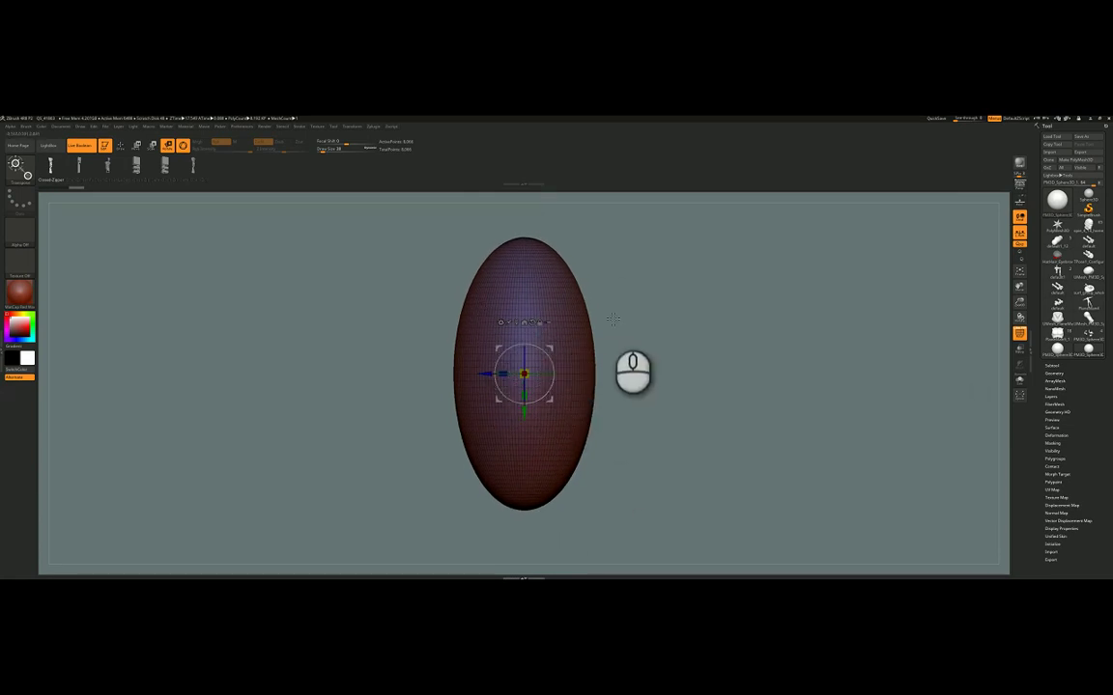
pyautogui.press('q')
pyautogui.moveTo(562, 339)
pyautogui.keyDown('ctrl'); pyautogui.mouseDown(button='right')
pyautogui.moveTo(591, 342)
pyautogui.moveTo(557, 351)
pyautogui.mouseUp(button='right'); pyautogui.keyUp('ctrl')
pyautogui.hotkey('shift', 'f')
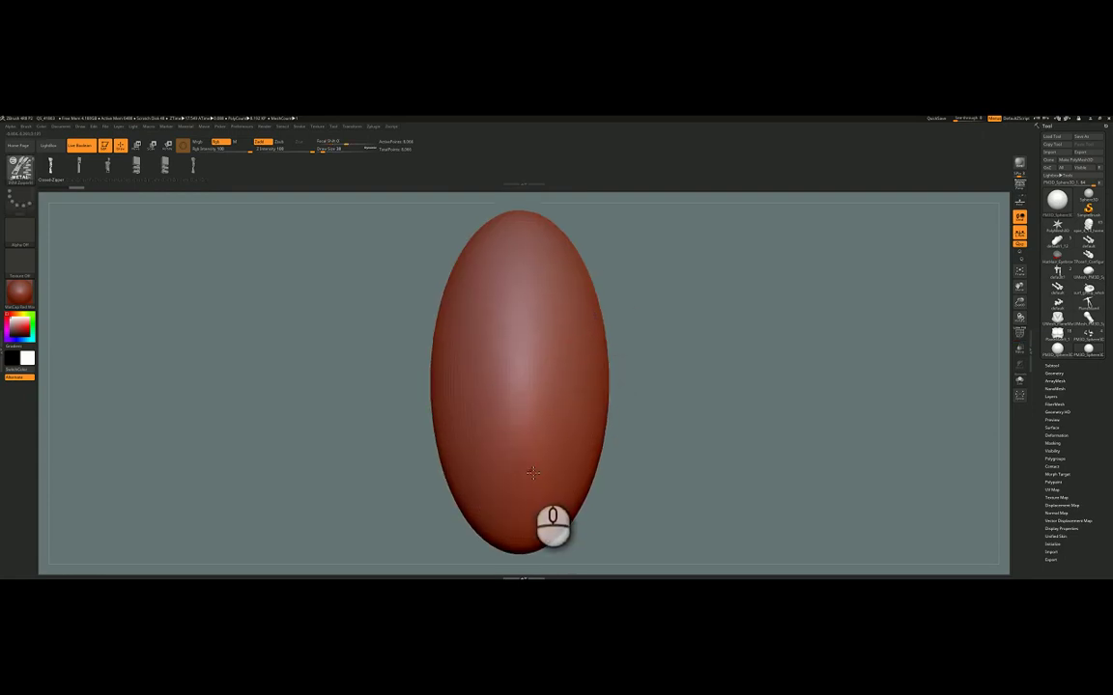
# Create a new InsertMesh brush from the tall ellipsoid.
pyautogui.click(22, 171)
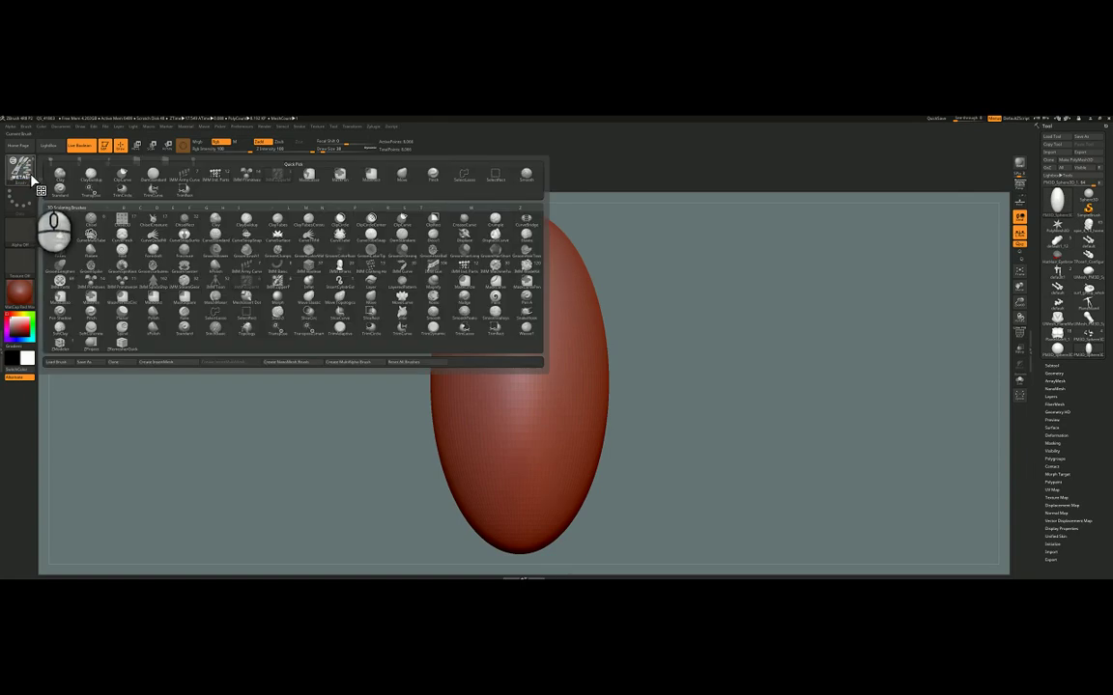
pyautogui.click(176, 367)
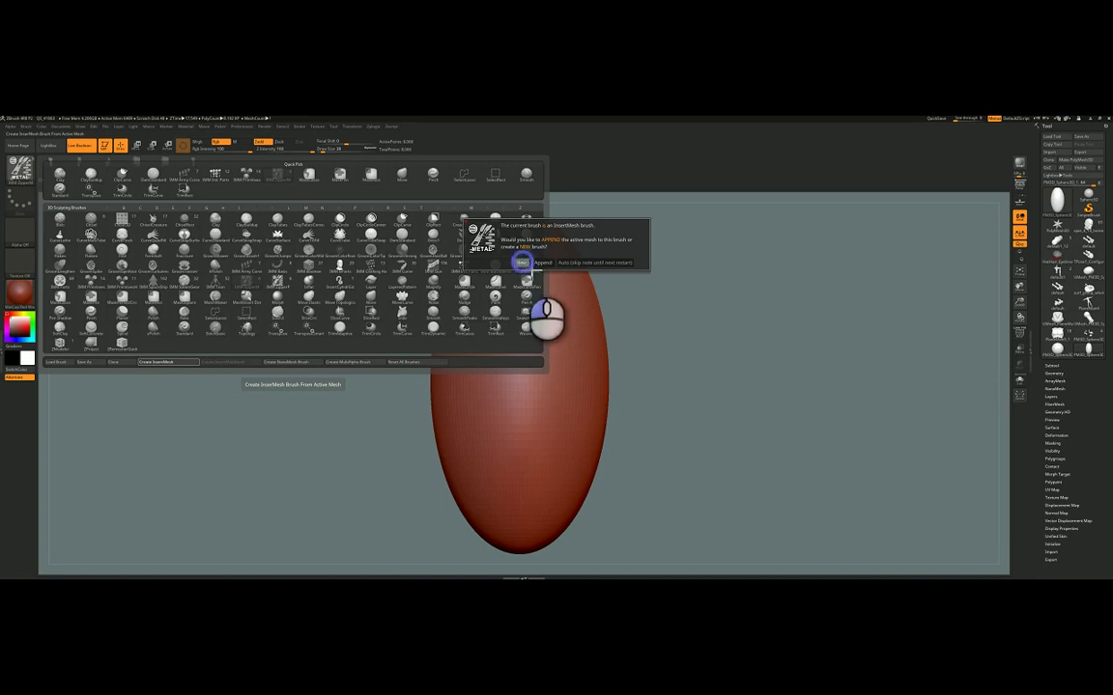
pyautogui.click(521, 263)
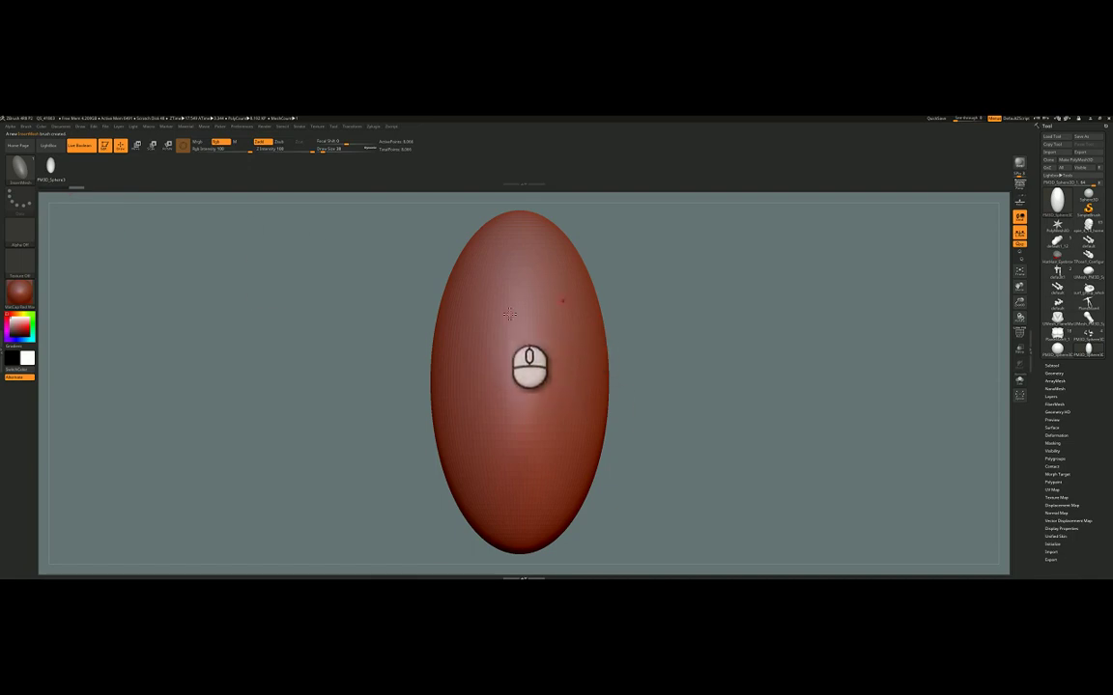
# Scale the tall ellipsoid down vertically into a flat, wide disc shape.
pyautogui.press('w')
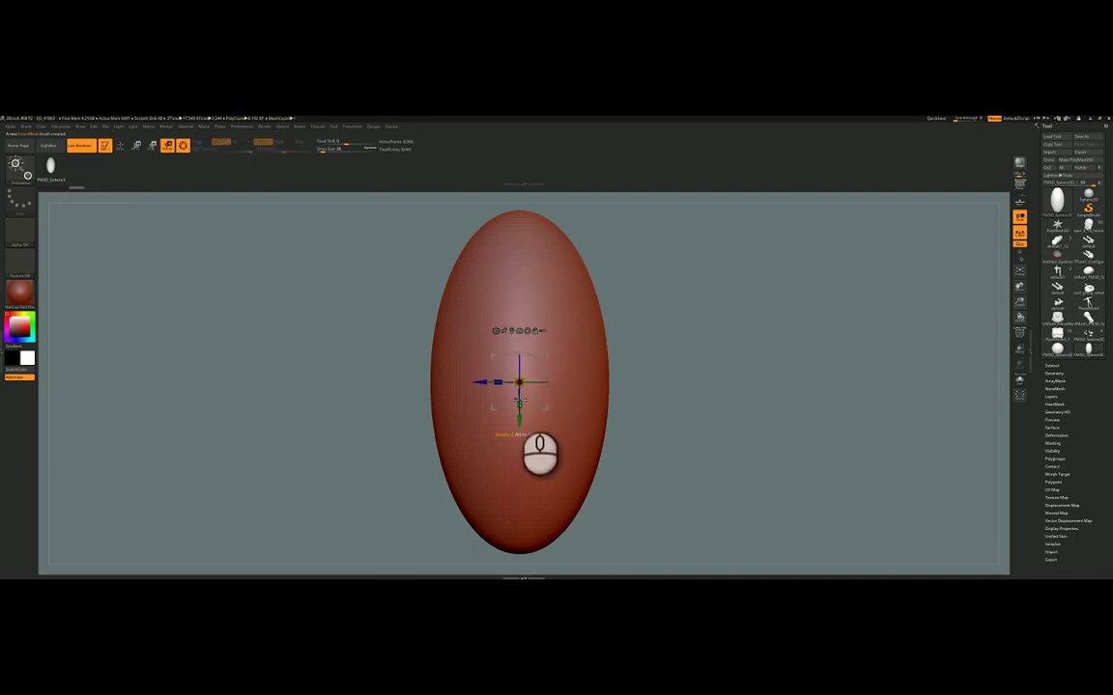
pyautogui.moveTo(519, 400); pyautogui.dragTo(538, 297)
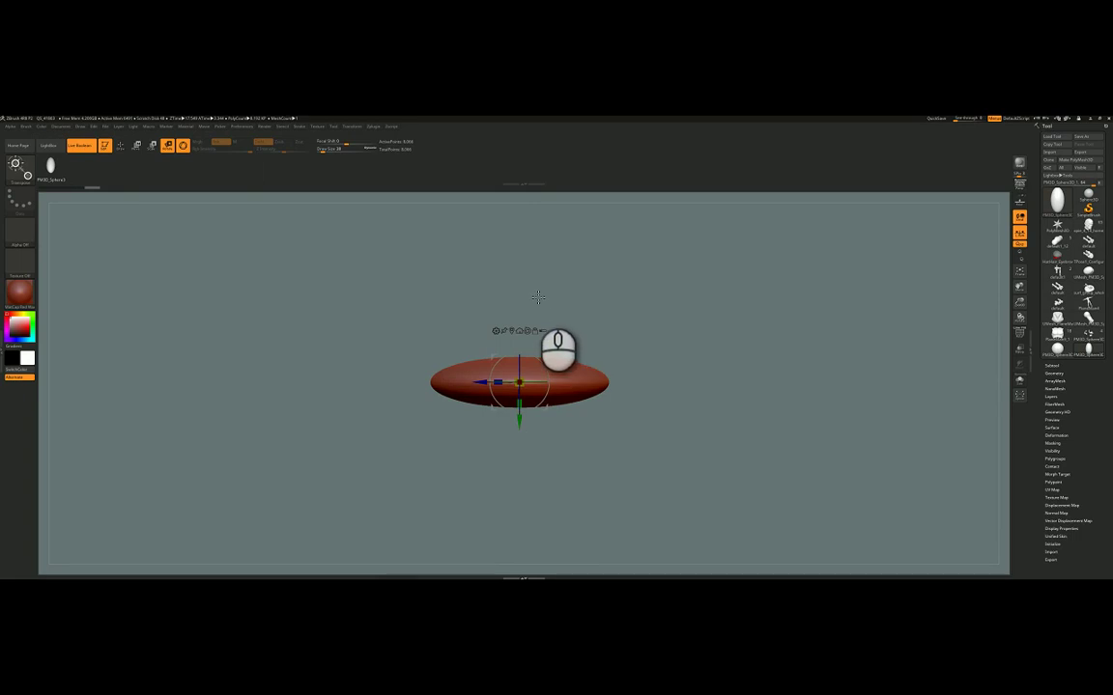
# Try to append the flattened ellipsoid to an InsertMesh brush while the transform gizmo is active.
pyautogui.click(19, 172)
pyautogui.click(159, 362)
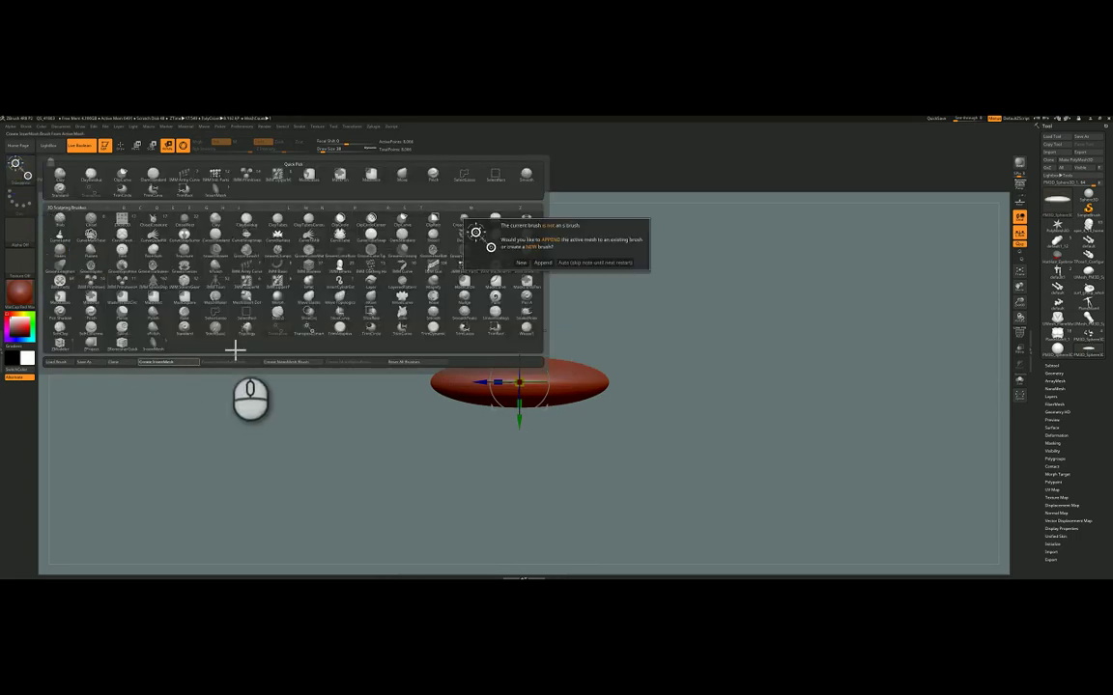
pyautogui.click(541, 262)
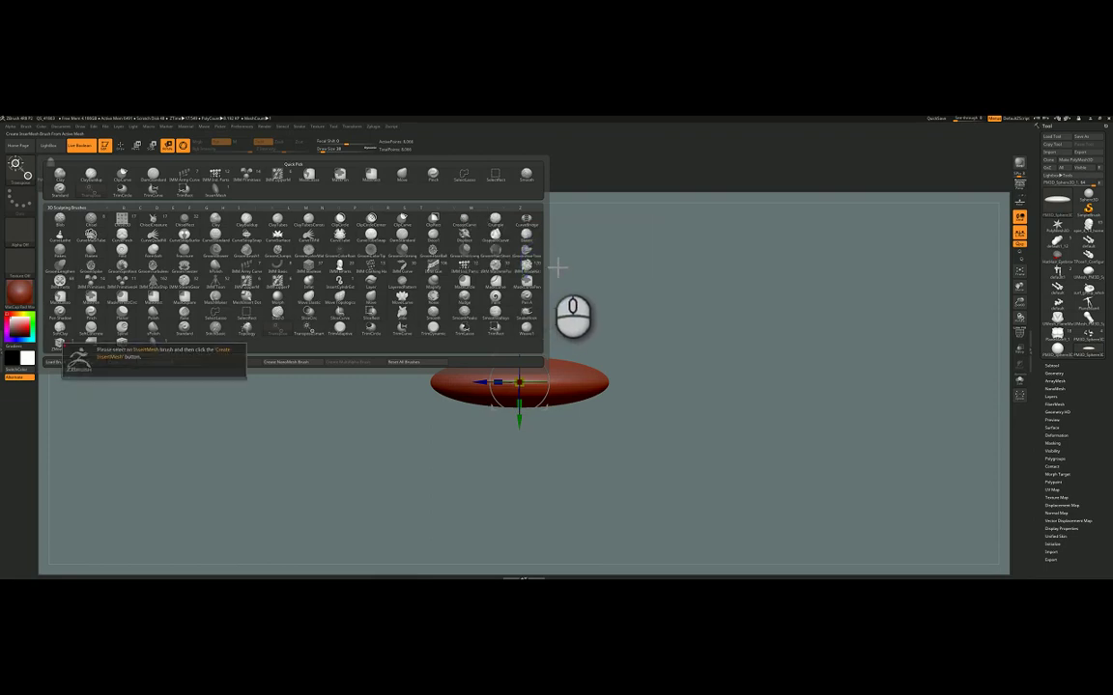
pyautogui.click(642, 324)
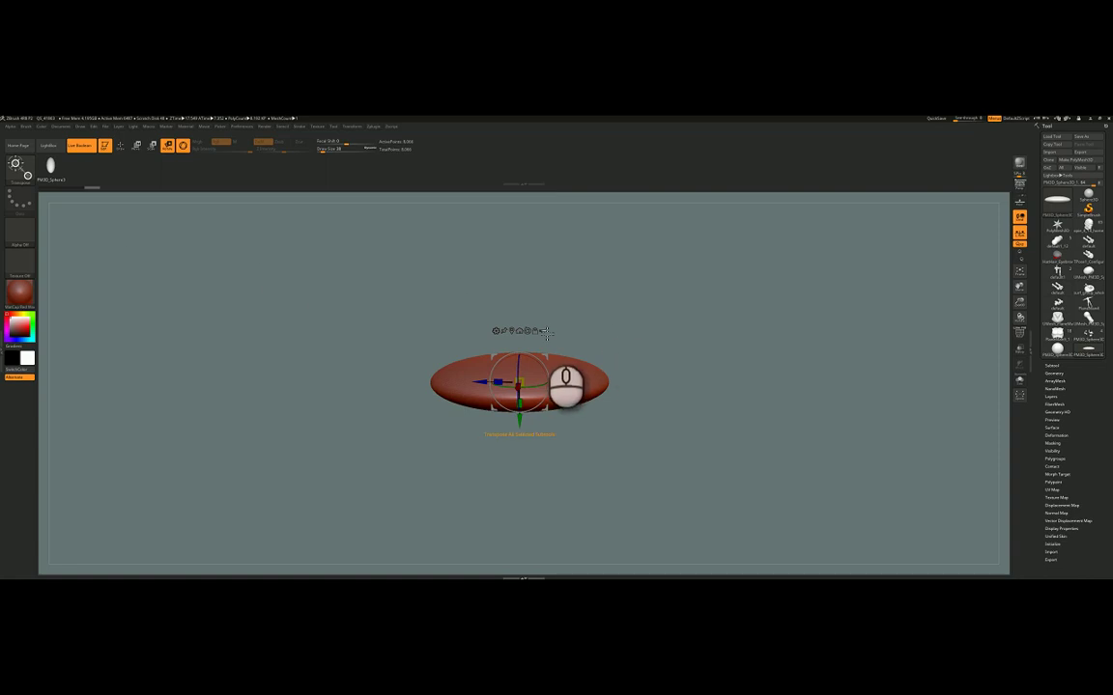
# Return to Draw mode and append the flattened ellipsoid to the new InsertMesh brush as a second mesh.
pyautogui.press('q')
pyautogui.keyDown('shift'); pyautogui.moveTo(684, 383); pyautogui.dragTo(674, 376); pyautogui.keyUp('shift')
pyautogui.keyDown('ctrl'); pyautogui.moveTo(629, 358); pyautogui.dragTo(699, 401, button='right'); pyautogui.keyUp('ctrl')
pyautogui.click(27, 178)
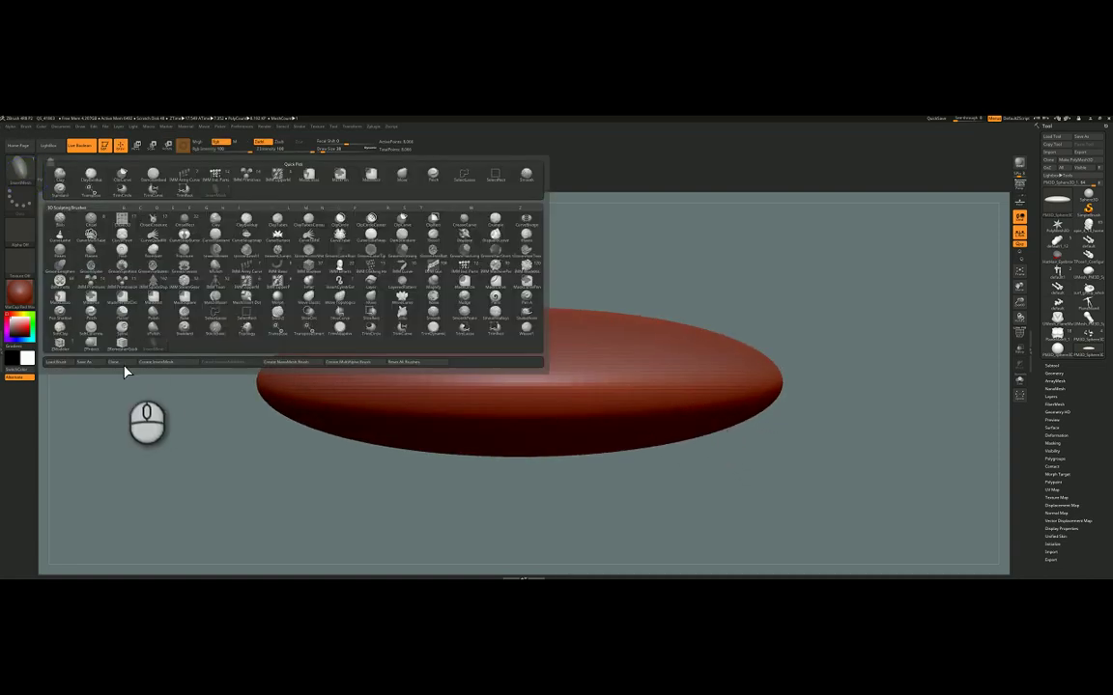
pyautogui.click(159, 363)
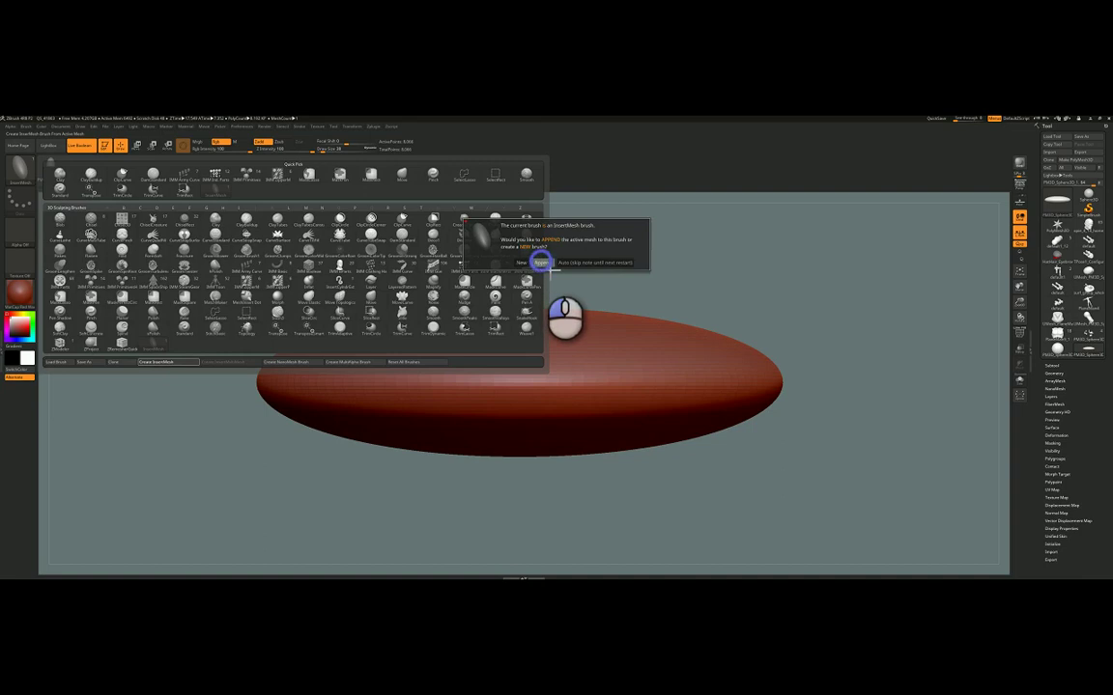
pyautogui.click(542, 262)
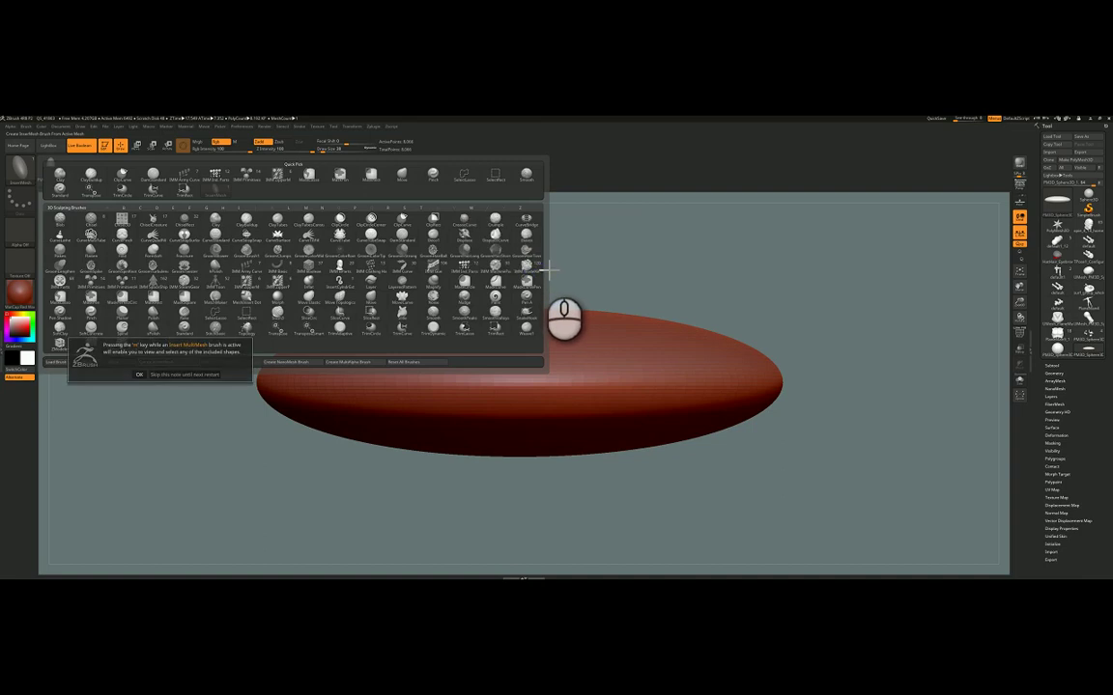
pyautogui.click(141, 375)
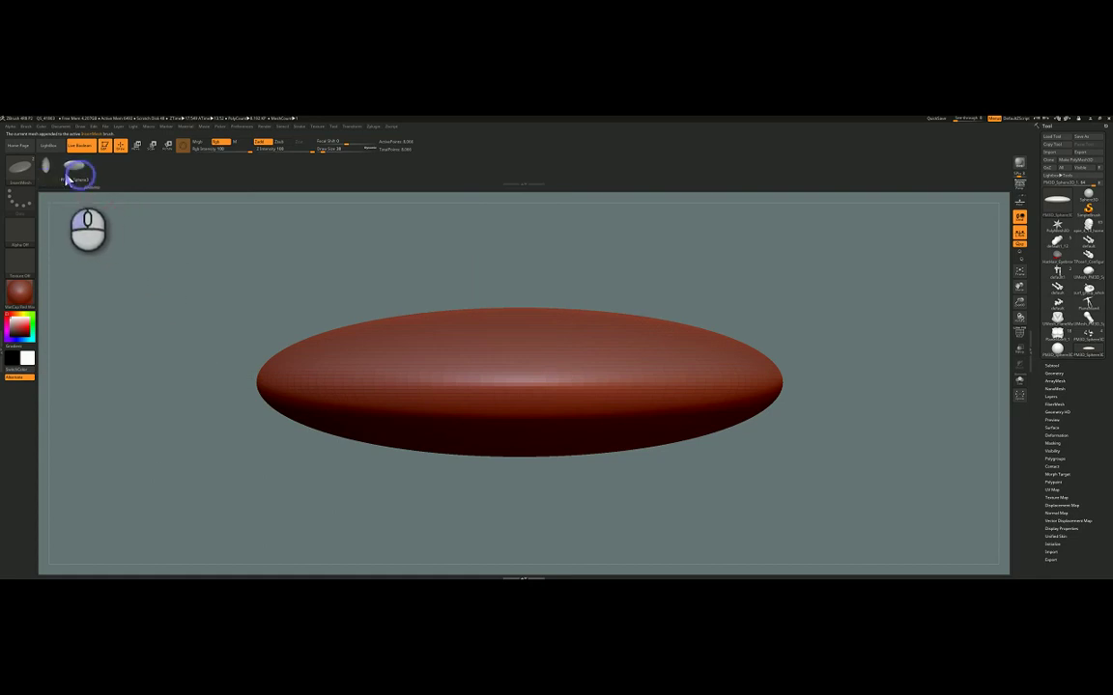
# Insert one tall ellipsoid and one flattened ellipsoid onto the disc with the custom InsertMesh brush.
pyautogui.moveTo(47, 175); pyautogui.dragTo(94, 178)
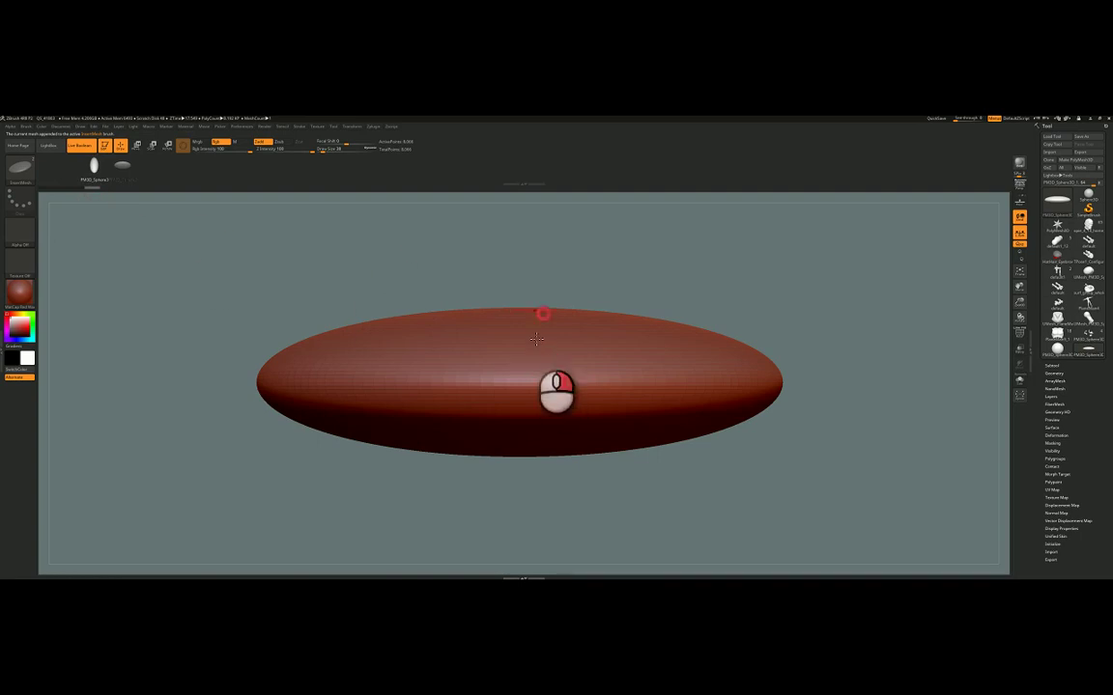
pyautogui.moveTo(536, 338)
pyautogui.mouseDown(button='right')
pyautogui.moveTo(536, 325)
pyautogui.moveTo(539, 336)
pyautogui.mouseUp(button='right')
pyautogui.moveTo(537, 324); pyautogui.dragTo(652, 357)
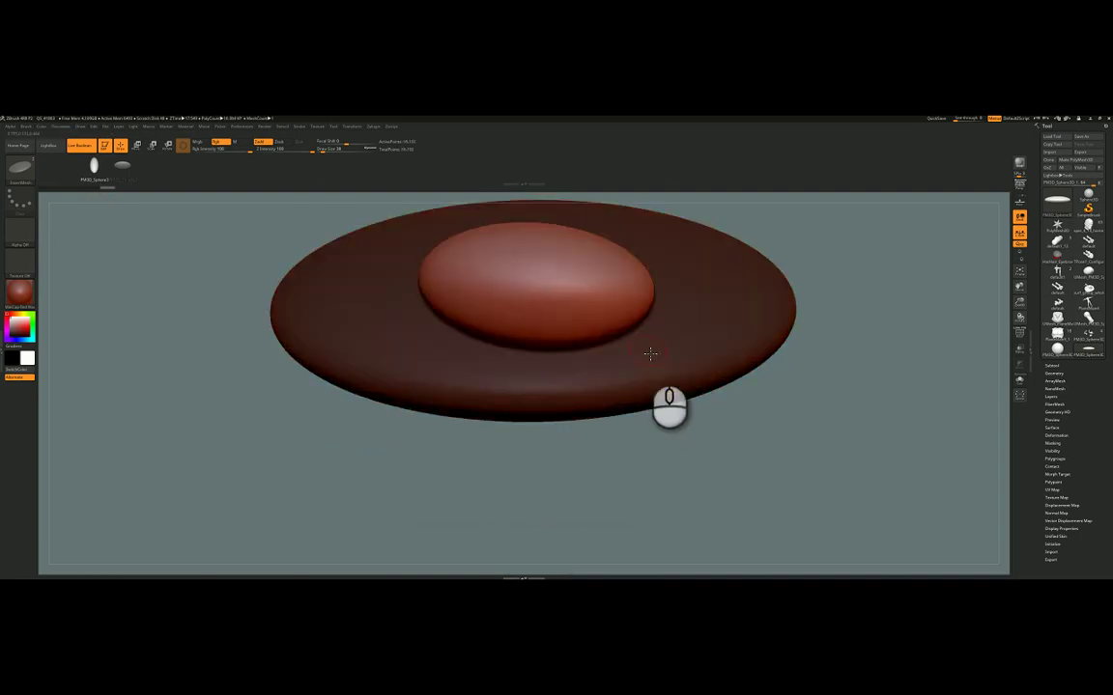
pyautogui.click(123, 175)
pyautogui.moveTo(402, 345); pyautogui.dragTo(473, 387)
pyautogui.moveTo(642, 354); pyautogui.dragTo(462, 253, button='right')
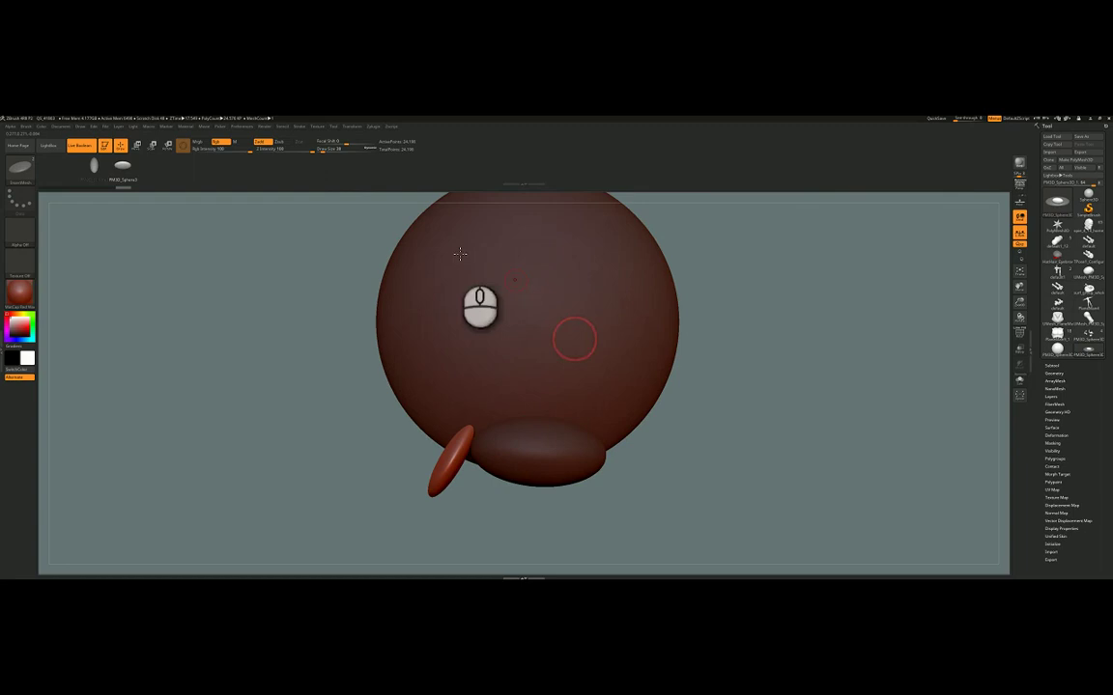
# Enable Curve Mode for the insert brush and draw a curved strand of flattened ellipsoids across the disc.
pyautogui.click(300, 128)
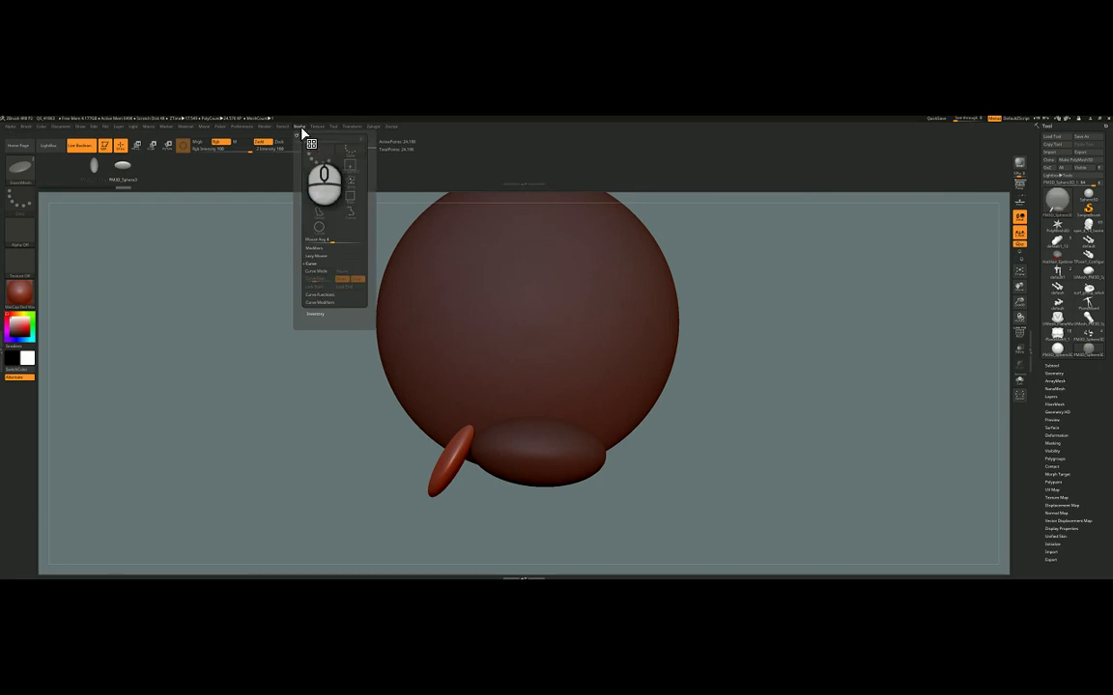
pyautogui.click(318, 272)
pyautogui.moveTo(418, 253)
pyautogui.mouseDown()
pyautogui.moveTo(499, 325)
pyautogui.moveTo(622, 322)
pyautogui.mouseUp()
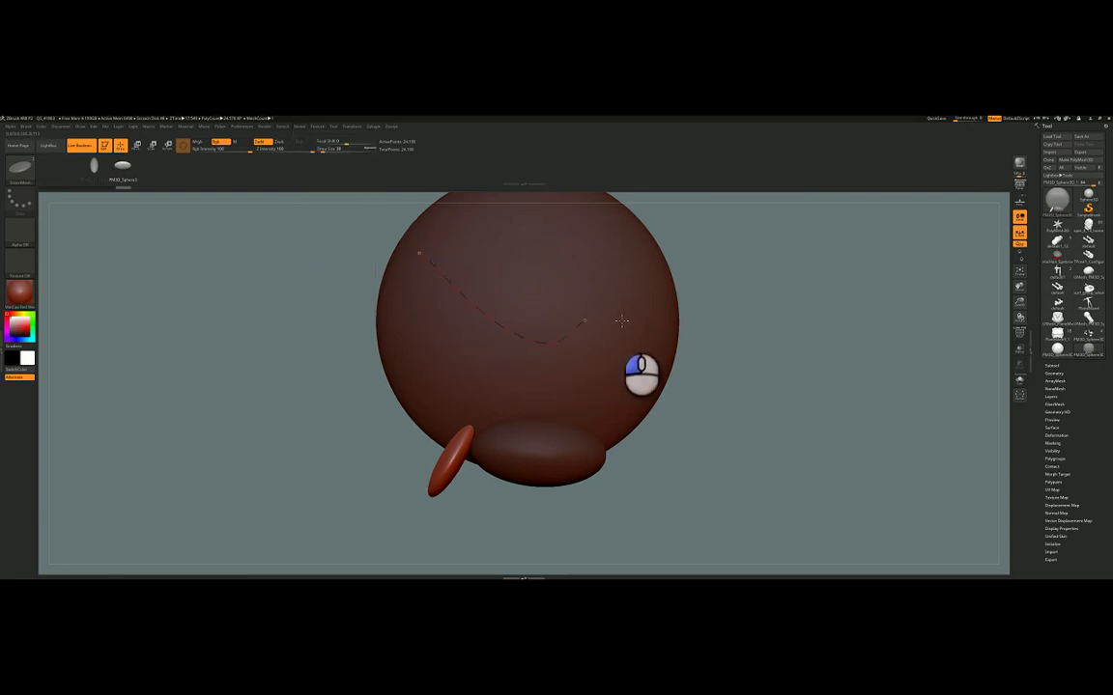
pyautogui.moveTo(626, 403)
pyautogui.mouseDown(button='right')
pyautogui.moveTo(634, 341)
pyautogui.moveTo(621, 368)
pyautogui.mouseUp(button='right')
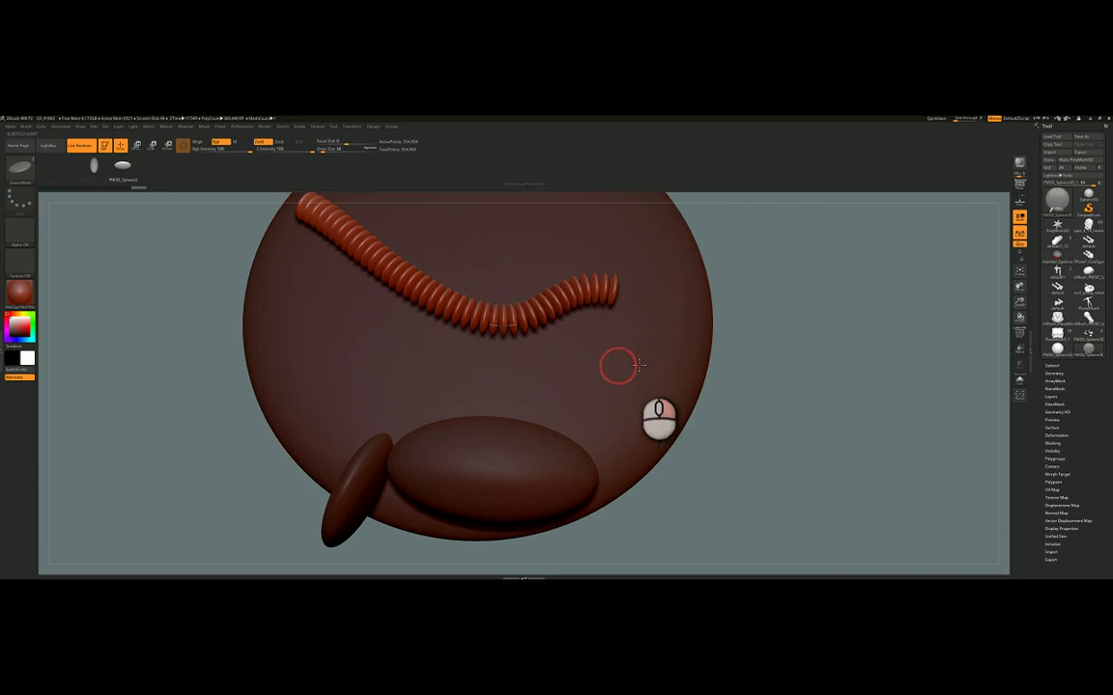
# Switch the brush to the tall ellipsoid and draw a thin, bead-like curved strand across the disc.
pyautogui.click(100, 166)
pyautogui.keyDown('alt'); pyautogui.moveTo(472, 216); pyautogui.dragTo(376, 361, button='right'); pyautogui.keyUp('alt')
pyautogui.moveTo(290, 302)
pyautogui.mouseDown()
pyautogui.moveTo(367, 326)
pyautogui.moveTo(547, 448)
pyautogui.moveTo(482, 512)
pyautogui.mouseUp()
pyautogui.moveTo(445, 471)
pyautogui.mouseDown(button='right')
pyautogui.moveTo(442, 500)
pyautogui.moveTo(446, 468)
pyautogui.mouseUp(button='right')
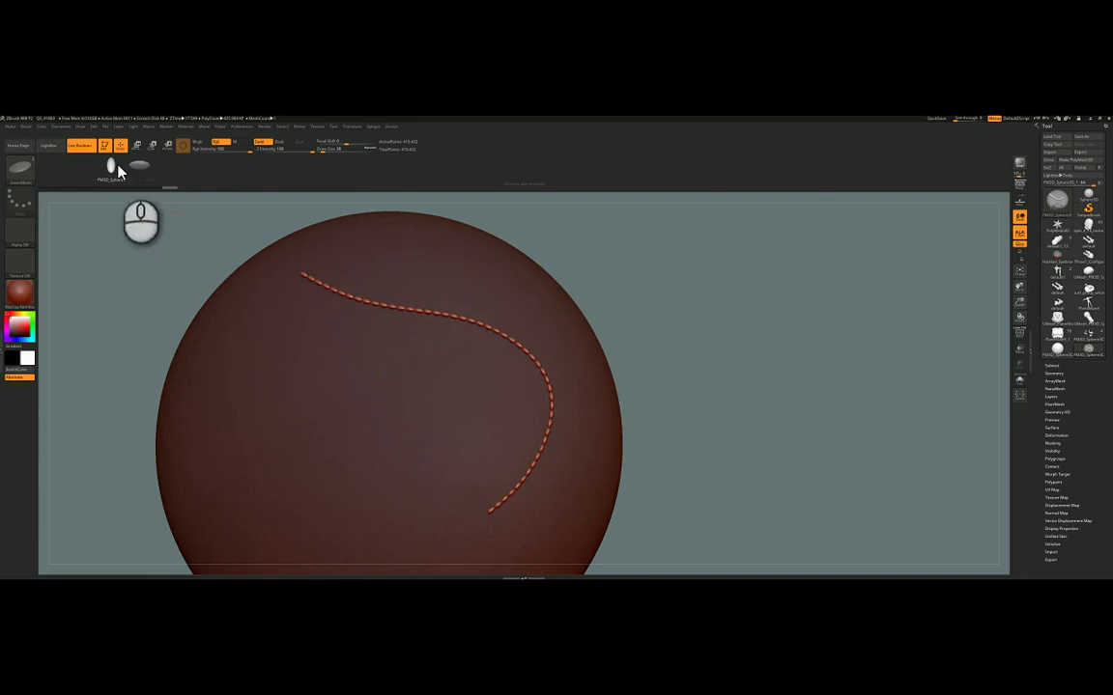
# Switch the brush to the flattened ellipsoid and draw a thick curved strand alongside the thin one.
pyautogui.click(139, 167)
pyautogui.moveTo(270, 291)
pyautogui.mouseDown()
pyautogui.moveTo(506, 396)
pyautogui.moveTo(375, 543)
pyautogui.mouseUp()
pyautogui.moveTo(600, 296); pyautogui.dragTo(535, 361)
pyautogui.moveTo(586, 344)
pyautogui.keyDown('alt'); pyautogui.mouseDown(button='right')
pyautogui.moveTo(642, 303)
pyautogui.moveTo(593, 338)
pyautogui.moveTo(583, 327)
pyautogui.moveTo(592, 300)
pyautogui.moveTo(597, 357)
pyautogui.moveTo(600, 338)
pyautogui.mouseUp(button='right'); pyautogui.keyUp('alt')
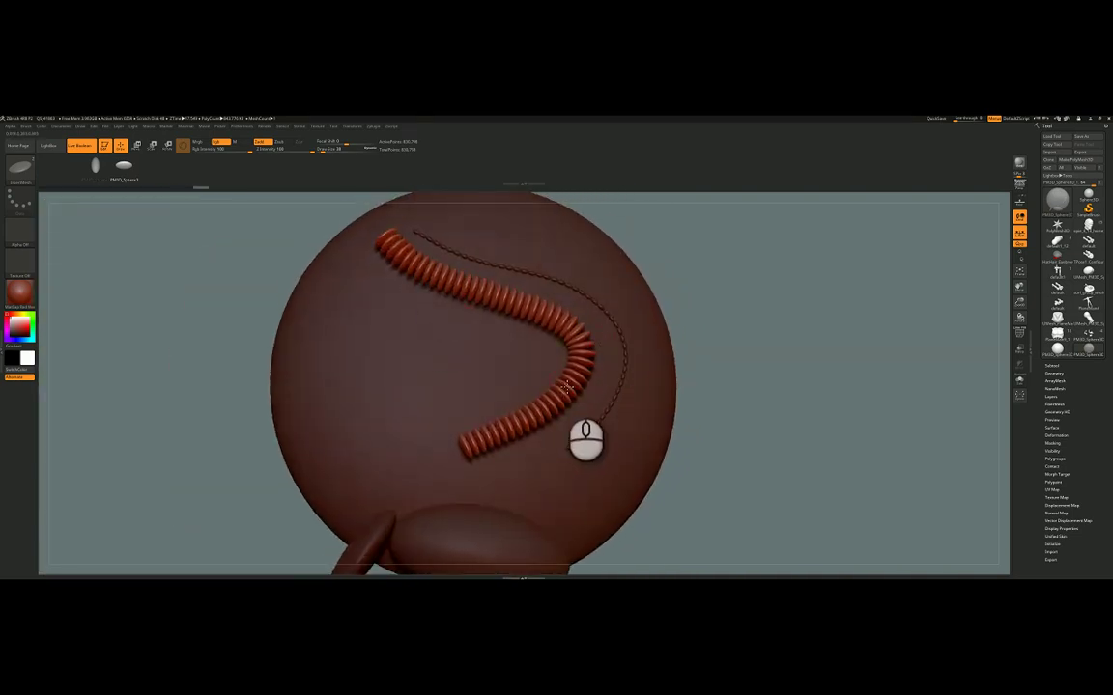
# Reduce the curve step and draw two tightly packed strands of flattened ellipsoids, one S-shaped and one nearly straight.
pyautogui.click(303, 127)
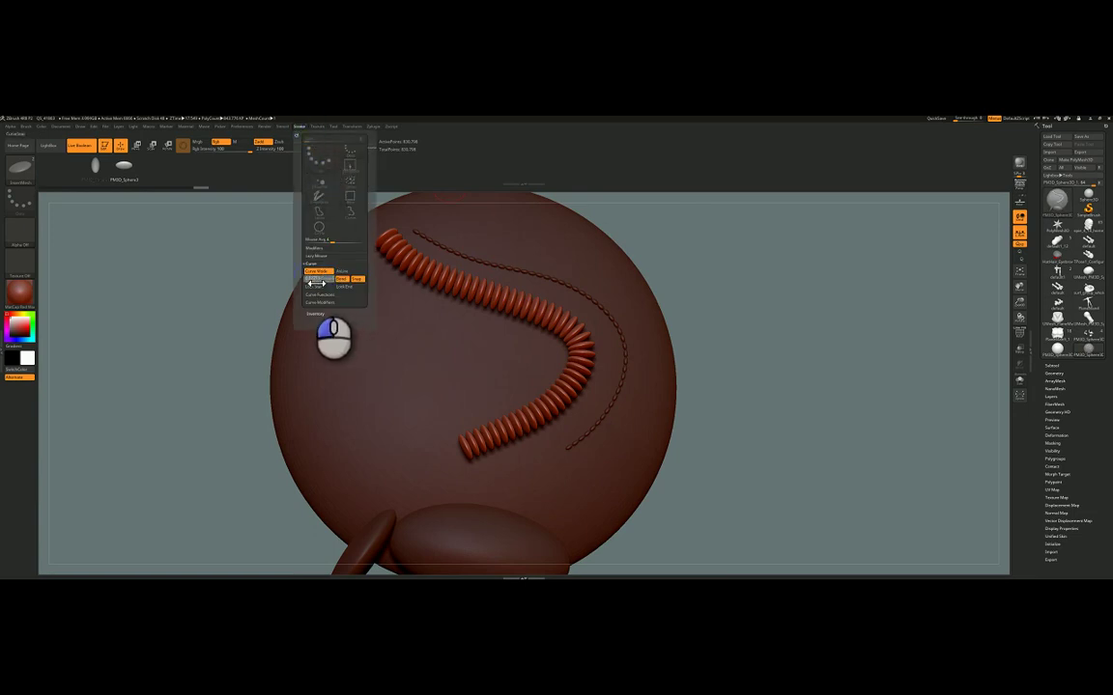
pyautogui.moveTo(338, 264)
pyautogui.mouseDown()
pyautogui.moveTo(463, 395)
pyautogui.moveTo(383, 473)
pyautogui.mouseUp()
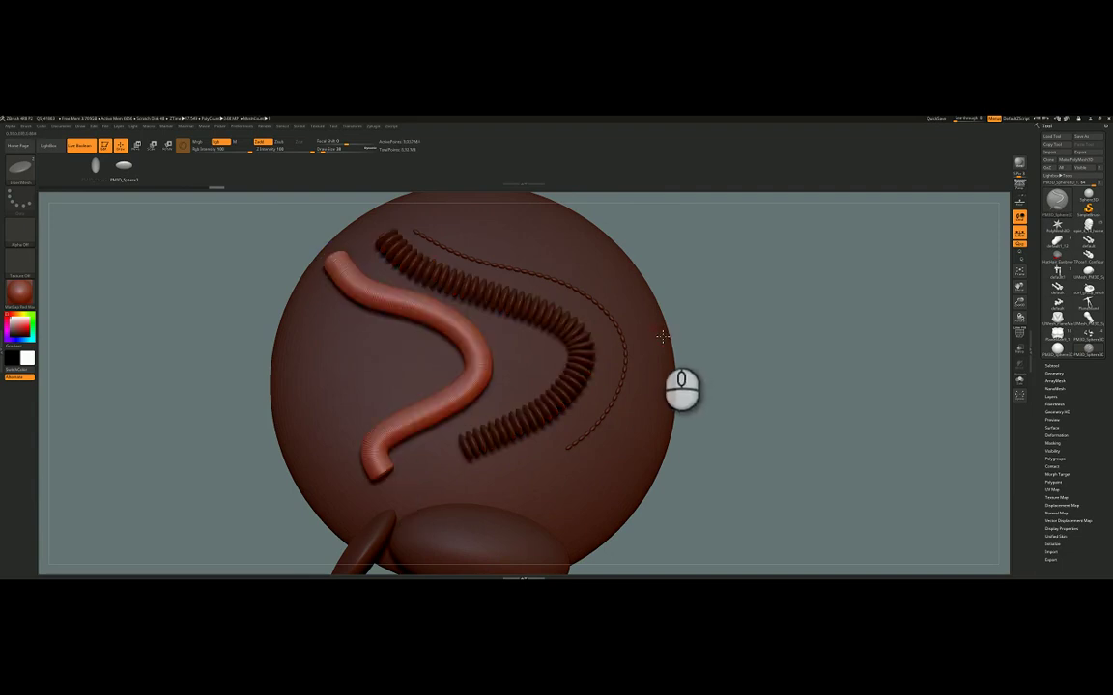
pyautogui.keyDown('ctrl'); pyautogui.moveTo(505, 379); pyautogui.dragTo(533, 387, button='right'); pyautogui.keyUp('ctrl')
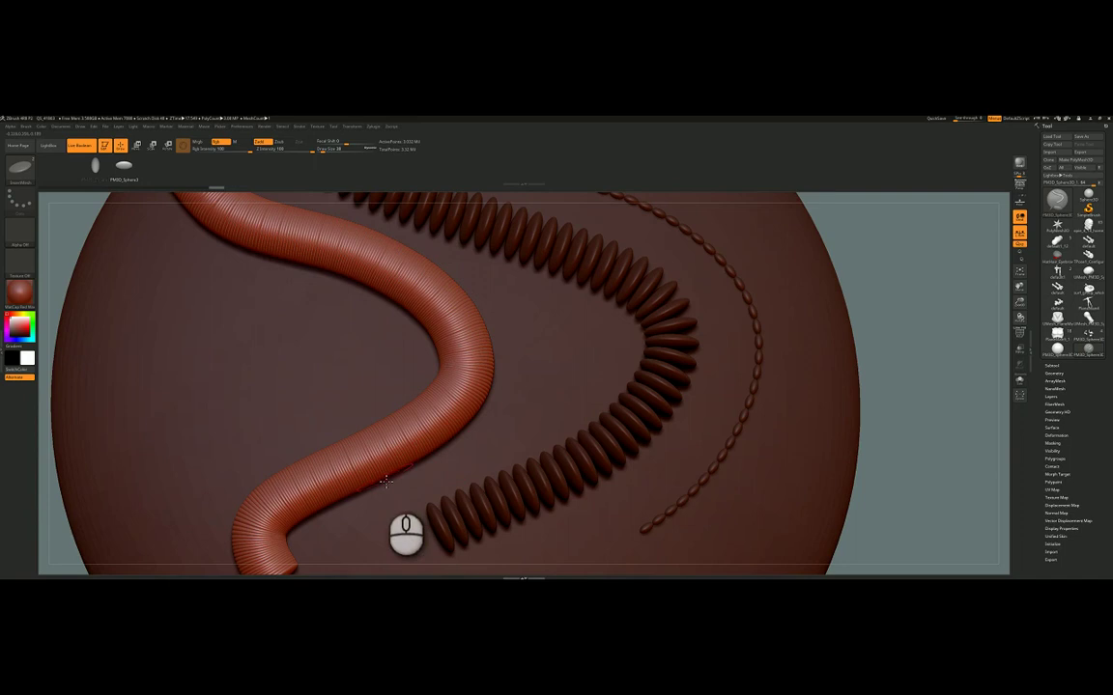
pyautogui.moveTo(446, 436); pyautogui.dragTo(453, 427, button='right')
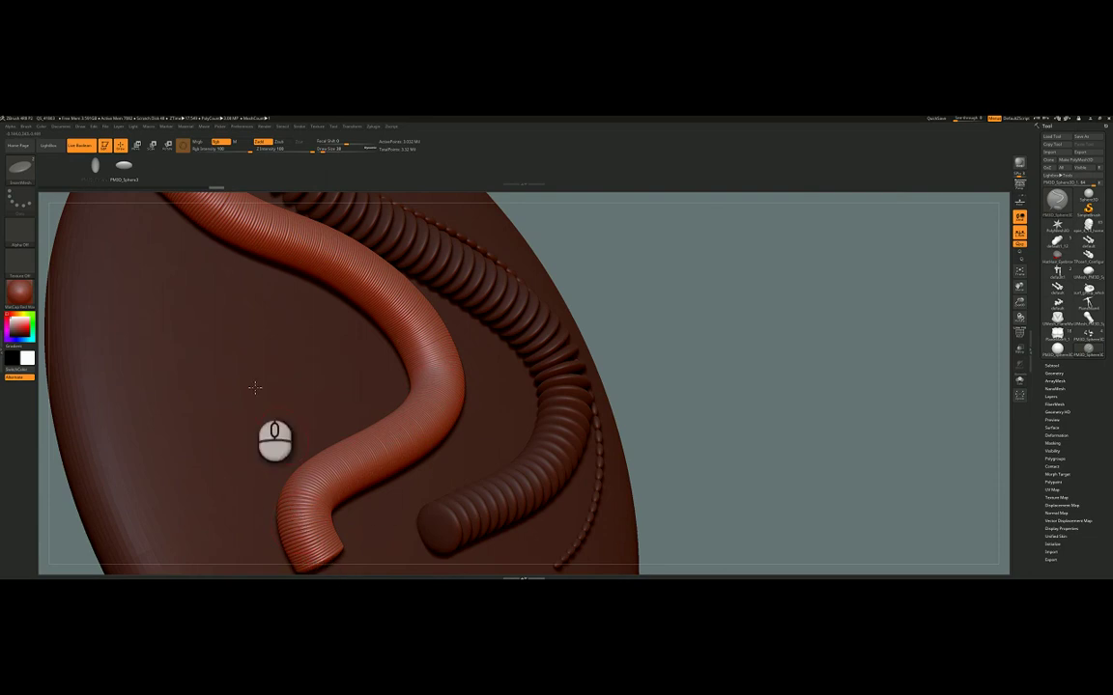
pyautogui.moveTo(110, 244); pyautogui.dragTo(212, 517)
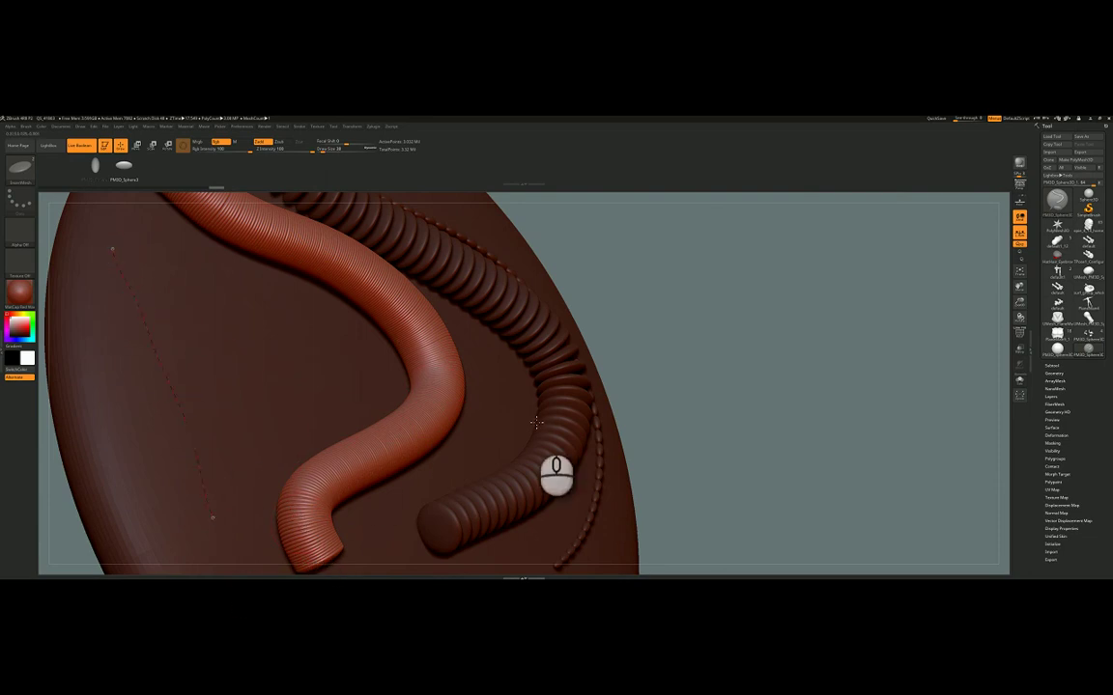
pyautogui.moveTo(340, 383)
pyautogui.mouseDown(button='right')
pyautogui.moveTo(336, 427)
pyautogui.moveTo(336, 393)
pyautogui.mouseUp(button='right')
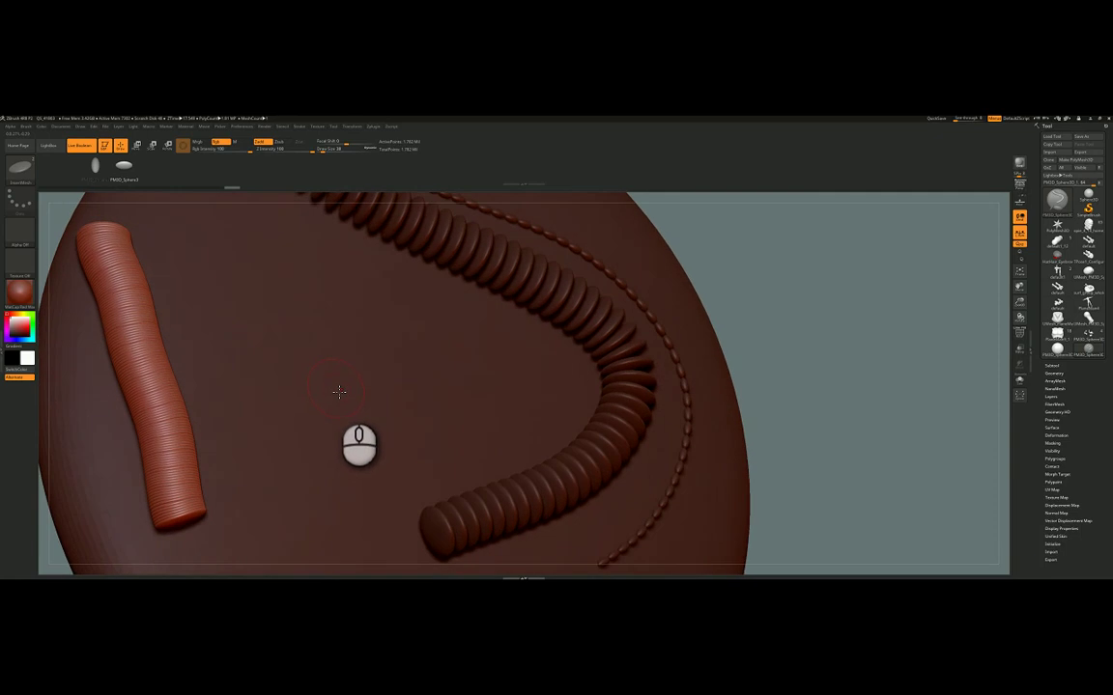
# Turn off Curve Mode and insert four separate flattened ellipsoids between the strands.
pyautogui.click(302, 125)
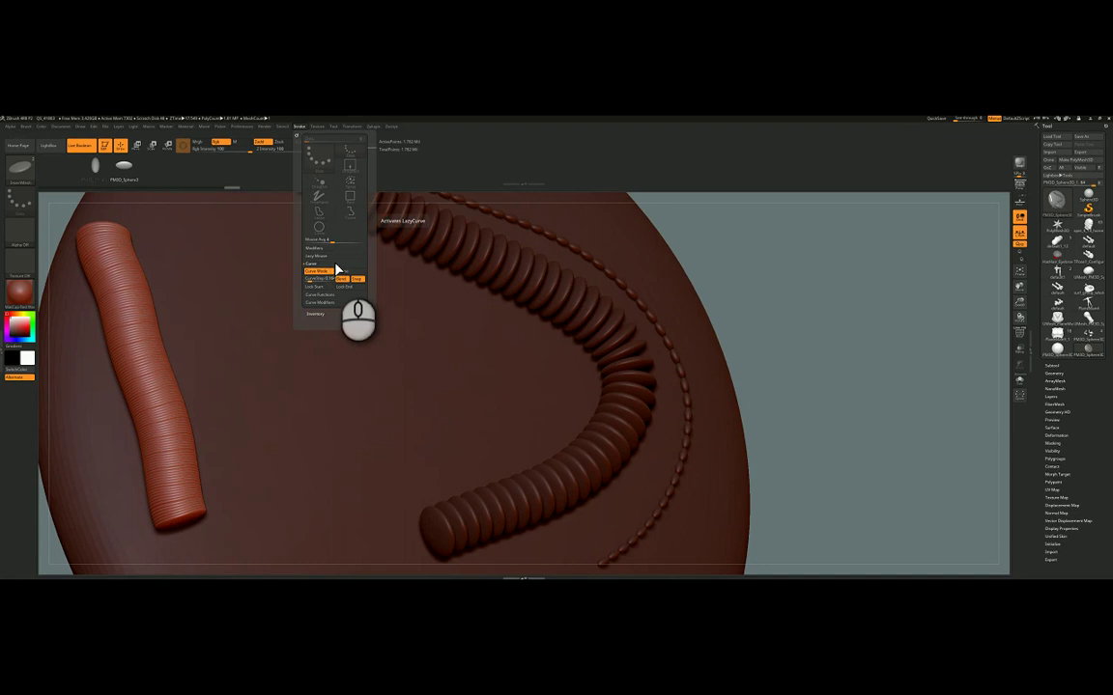
pyautogui.moveTo(252, 290); pyautogui.dragTo(295, 391)
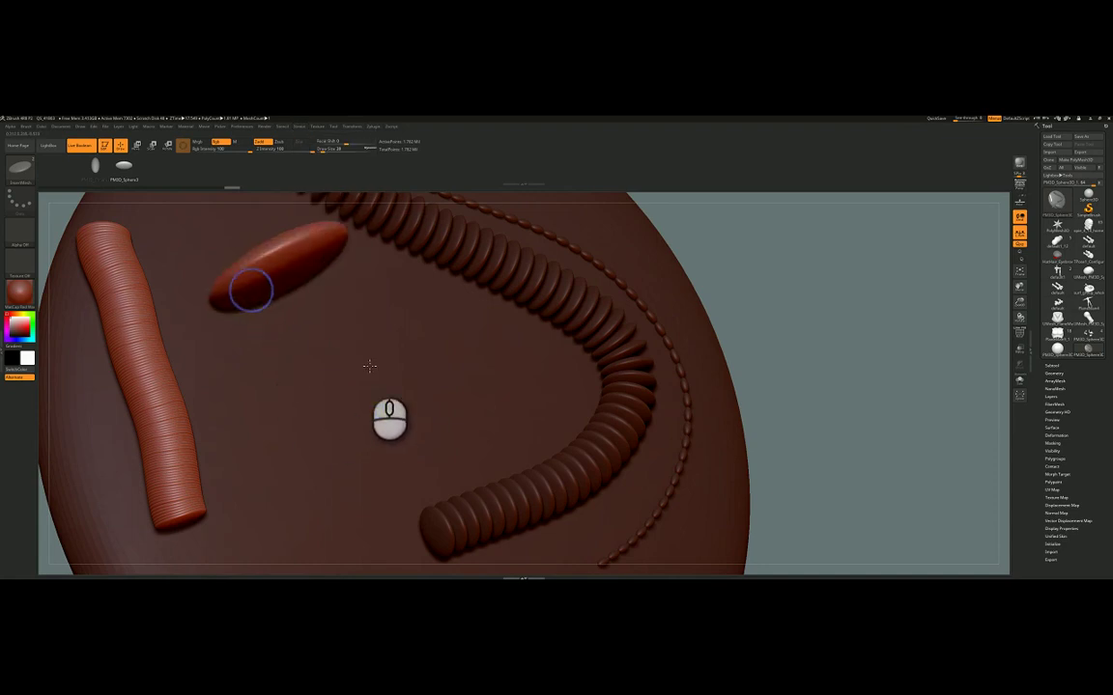
pyautogui.moveTo(368, 361); pyautogui.dragTo(367, 431)
pyautogui.moveTo(252, 378); pyautogui.dragTo(293, 459)
pyautogui.moveTo(413, 403); pyautogui.dragTo(418, 481)
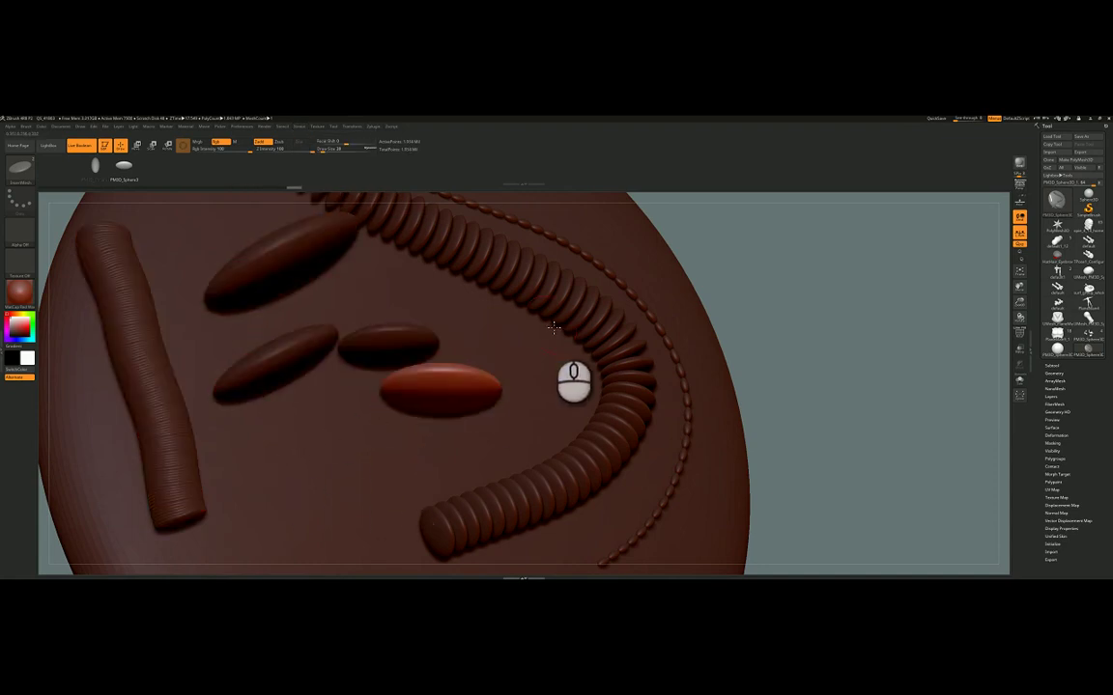
pyautogui.moveTo(535, 362)
pyautogui.mouseDown(button='right')
pyautogui.moveTo(537, 337)
pyautogui.moveTo(555, 346)
pyautogui.moveTo(495, 319)
pyautogui.moveTo(586, 307)
pyautogui.moveTo(624, 391)
pyautogui.moveTo(704, 408)
pyautogui.moveTo(749, 372)
pyautogui.mouseUp(button='right')
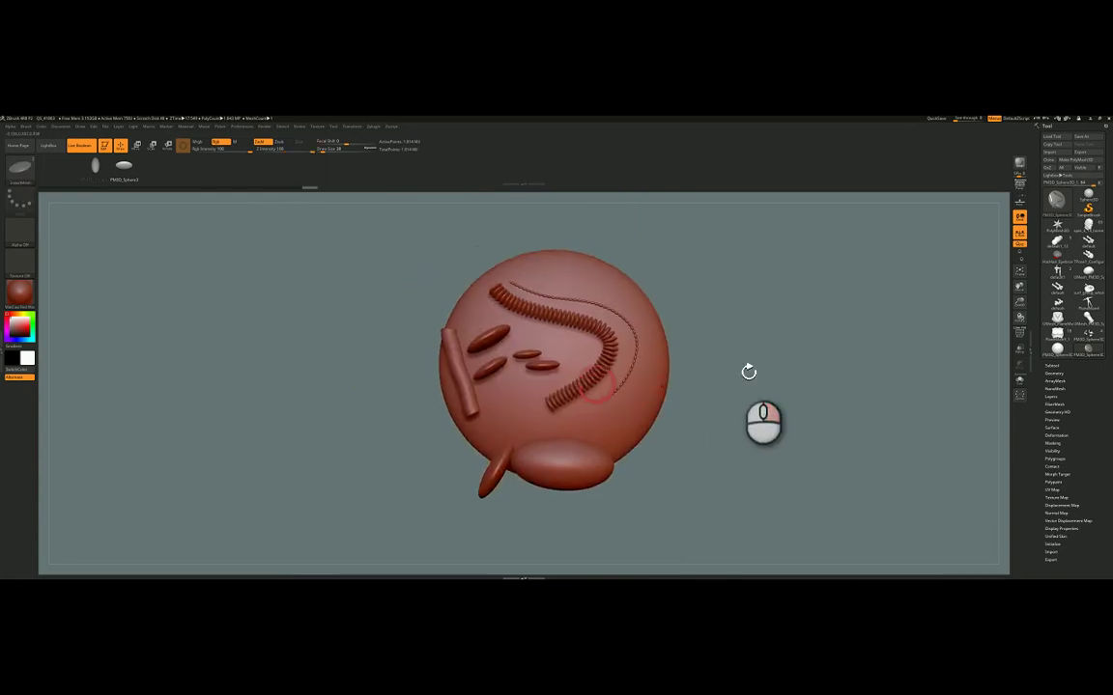
# Switch to the Ring3D primitive as the active tool.
pyautogui.moveTo(1097, 200)
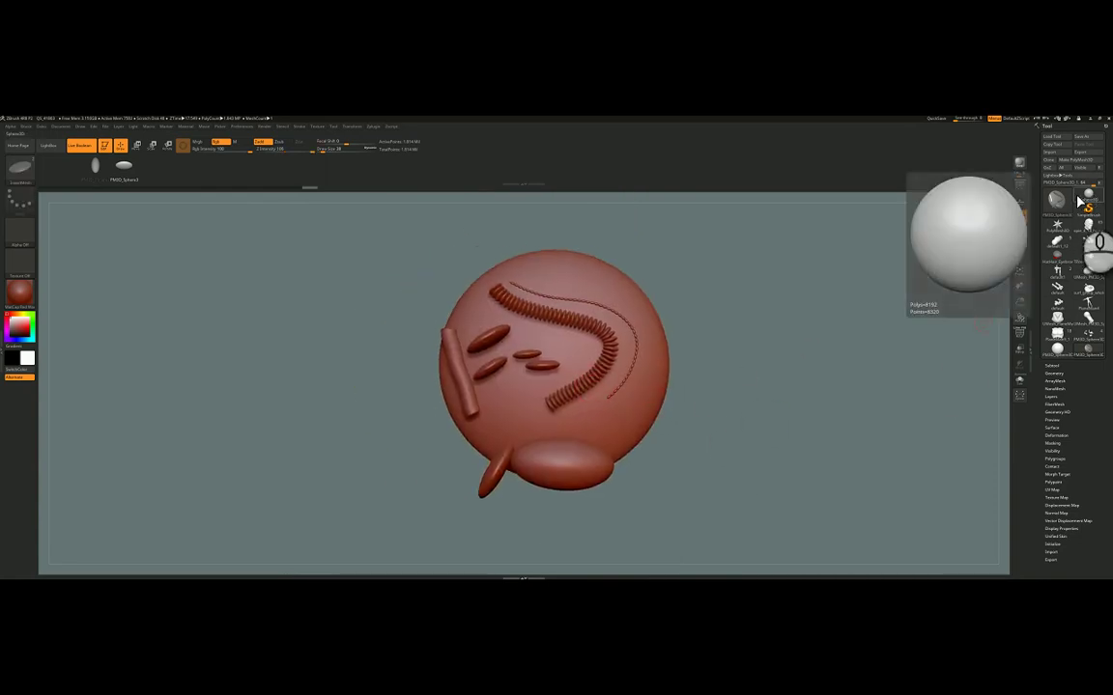
pyautogui.click(1055, 200)
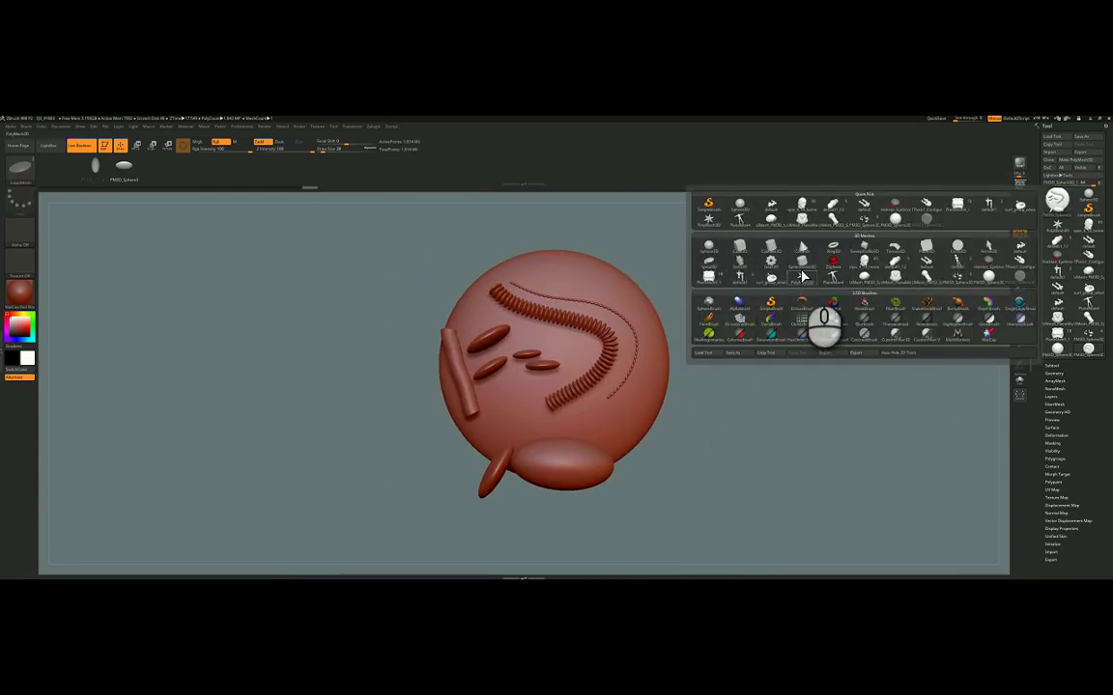
pyautogui.click(839, 250)
pyautogui.keyDown('alt'); pyautogui.moveTo(667, 342); pyautogui.dragTo(626, 342, button='right'); pyautogui.keyUp('alt')
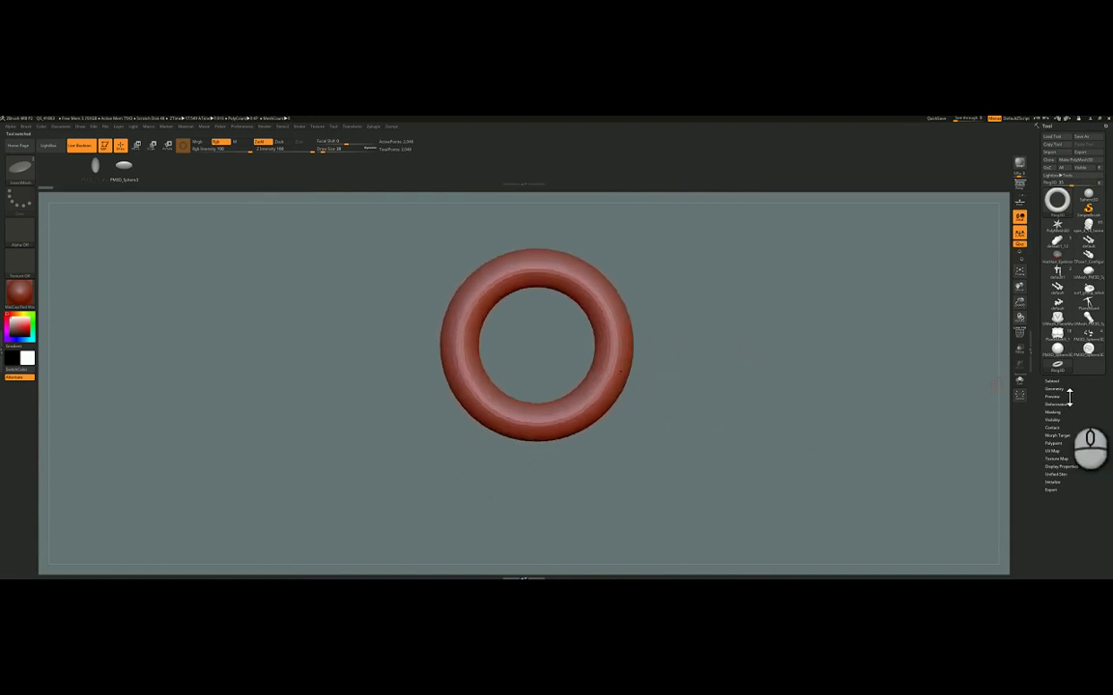
# Show the ring's subtools and duplicate the ring three times.
pyautogui.moveTo(1075, 386); pyautogui.dragTo(1039, 256)
pyautogui.click(1055, 331)
pyautogui.keyDown('alt'); pyautogui.moveTo(597, 380); pyautogui.dragTo(517, 346, button='right'); pyautogui.keyUp('alt')
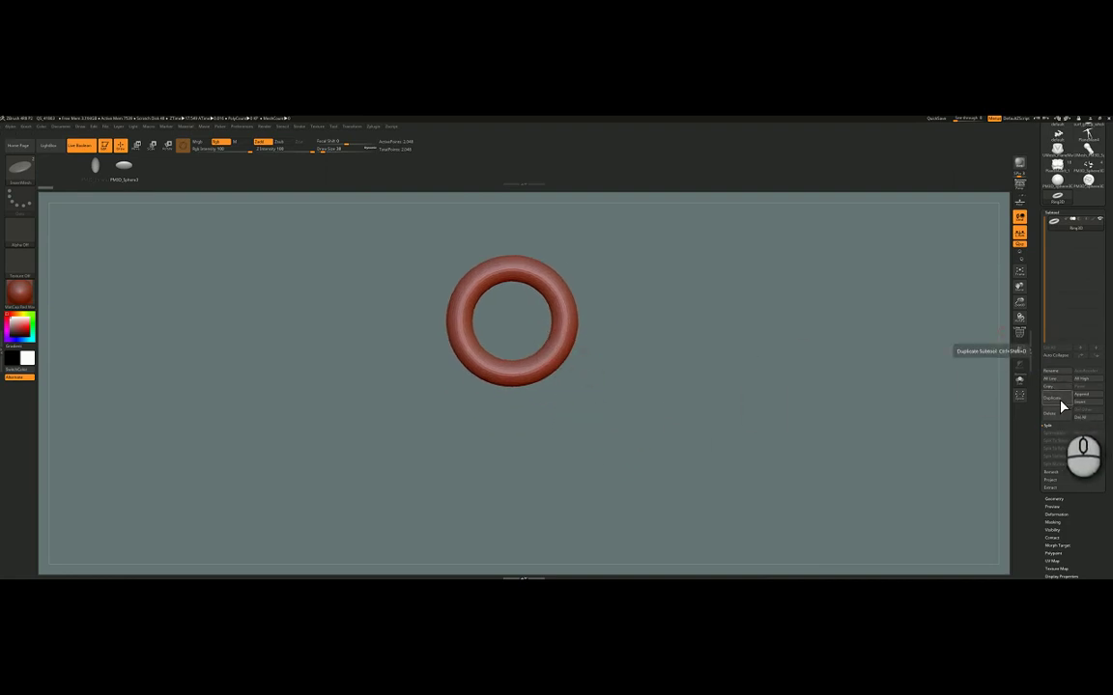
pyautogui.click(1062, 404)
pyautogui.click(1060, 403)
pyautogui.click(1060, 403)
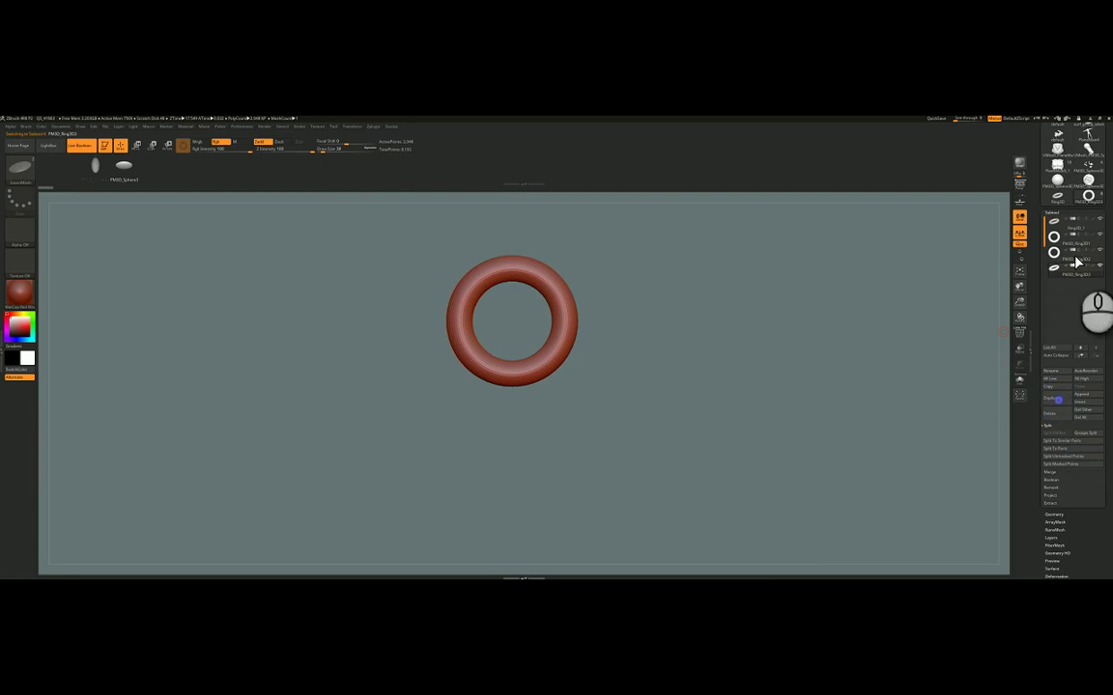
# Move the last ring duplicate down and rotate it sideways so it interlocks with the original ring as a second link.
pyautogui.moveTo(618, 350)
pyautogui.keyDown('alt'); pyautogui.mouseDown(button='right')
pyautogui.moveTo(648, 346)
pyautogui.moveTo(637, 343)
pyautogui.mouseUp(button='right'); pyautogui.keyUp('alt')
pyautogui.rightClick(639, 344)
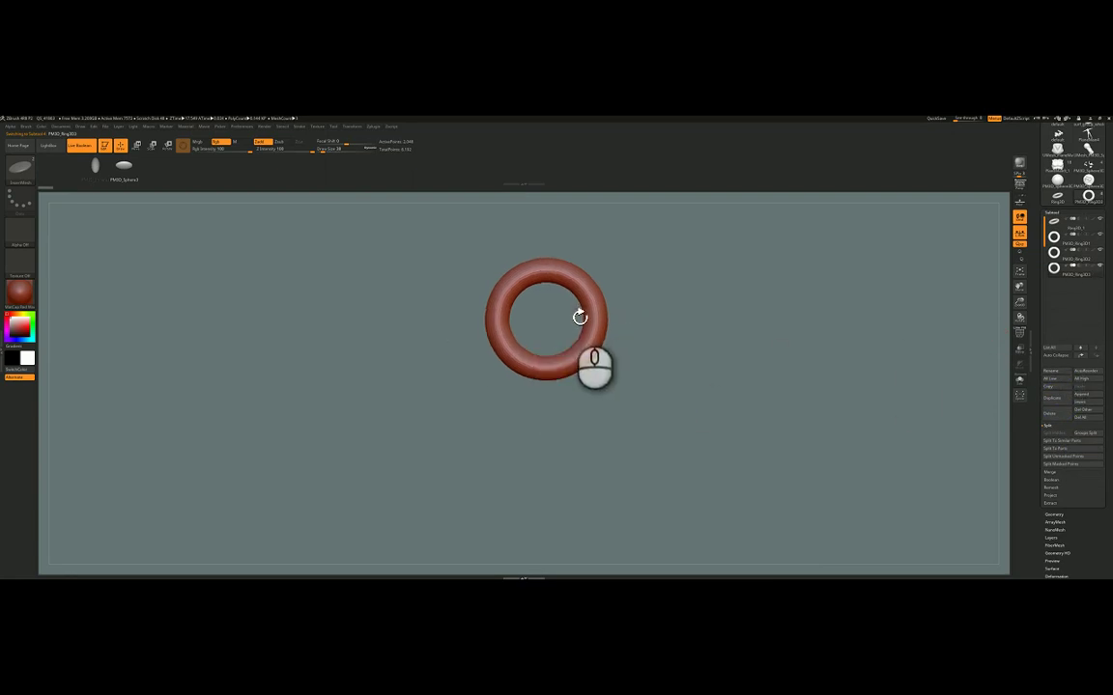
pyautogui.press('w')
pyautogui.keyDown('alt'); pyautogui.moveTo(565, 366); pyautogui.dragTo(533, 312, button='right'); pyautogui.keyUp('alt')
pyautogui.moveTo(530, 326); pyautogui.dragTo(531, 381)
pyautogui.moveTo(516, 336); pyautogui.dragTo(562, 336)
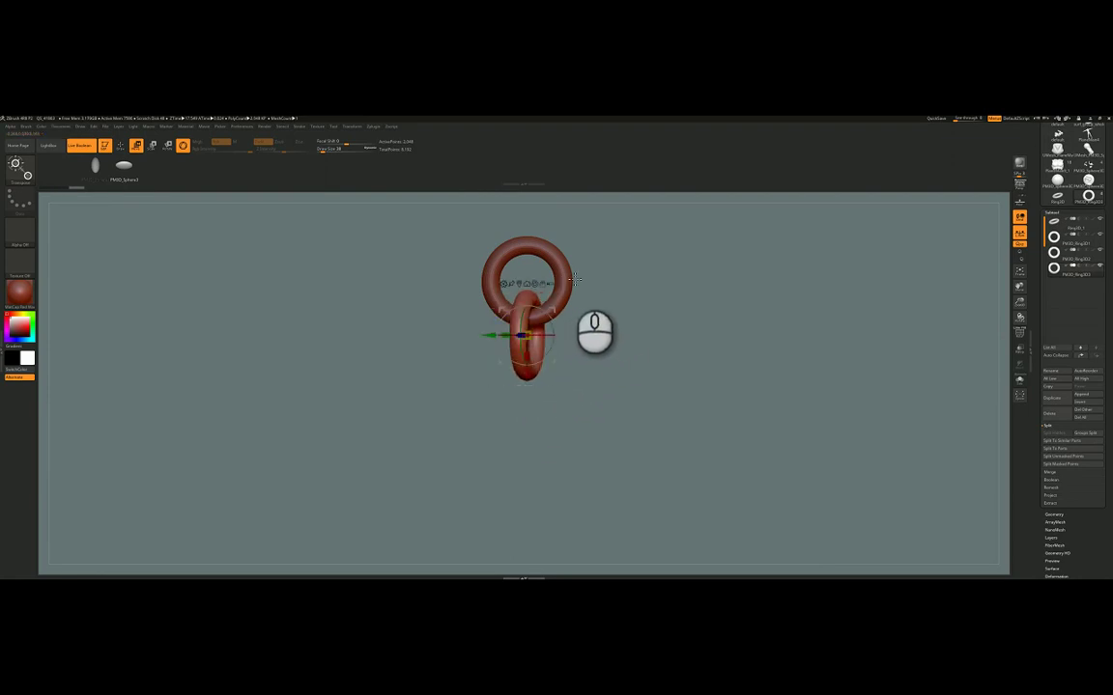
# Position the two remaining ring duplicates below as the third and fourth chain links, turning the lowest one sideways.
pyautogui.click(1062, 259)
pyautogui.keyDown('ctrl'); pyautogui.moveTo(530, 320); pyautogui.dragTo(531, 430); pyautogui.keyUp('ctrl')
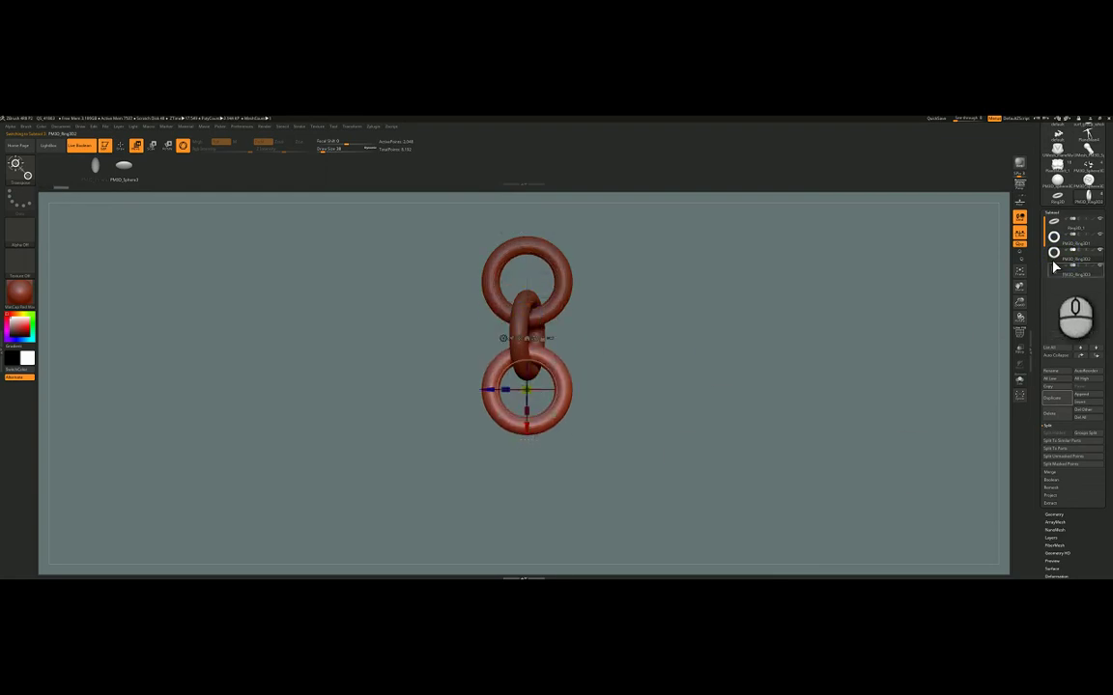
pyautogui.moveTo(1063, 240)
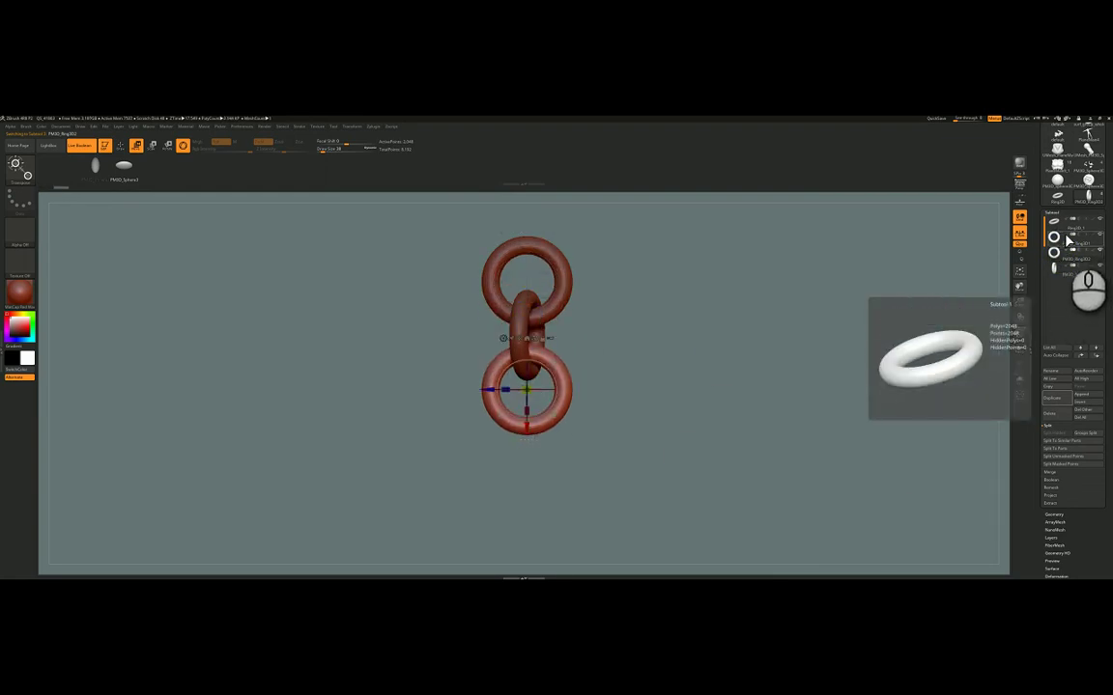
pyautogui.click(1062, 244)
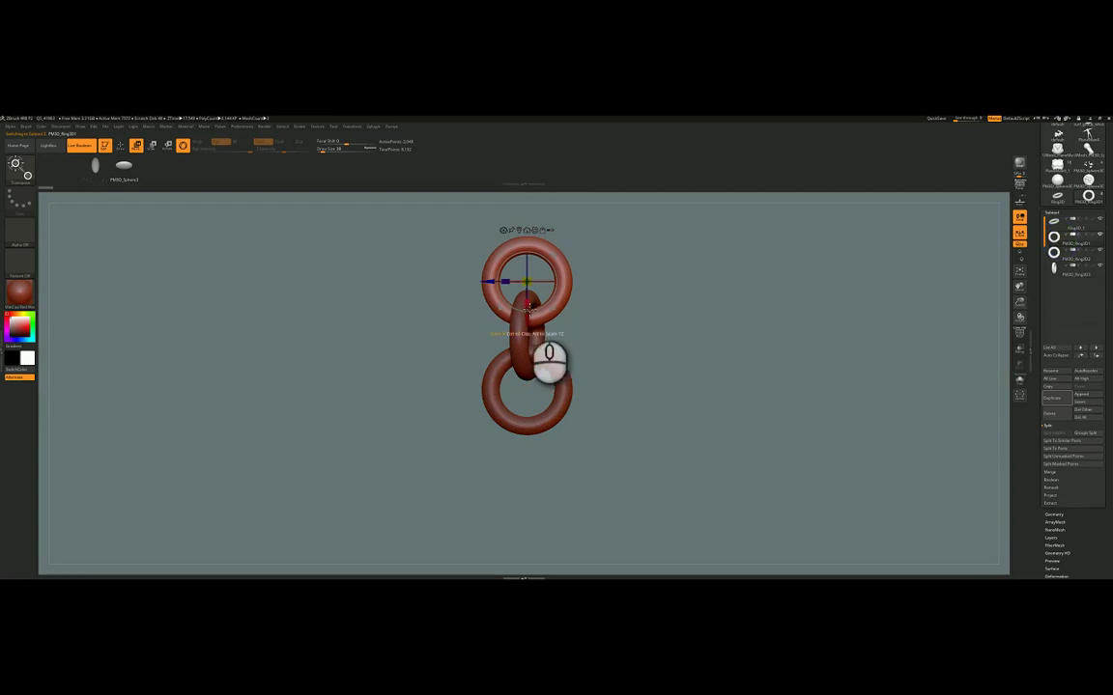
pyautogui.keyDown('ctrl'); pyautogui.moveTo(528, 319); pyautogui.dragTo(516, 449); pyautogui.keyUp('ctrl')
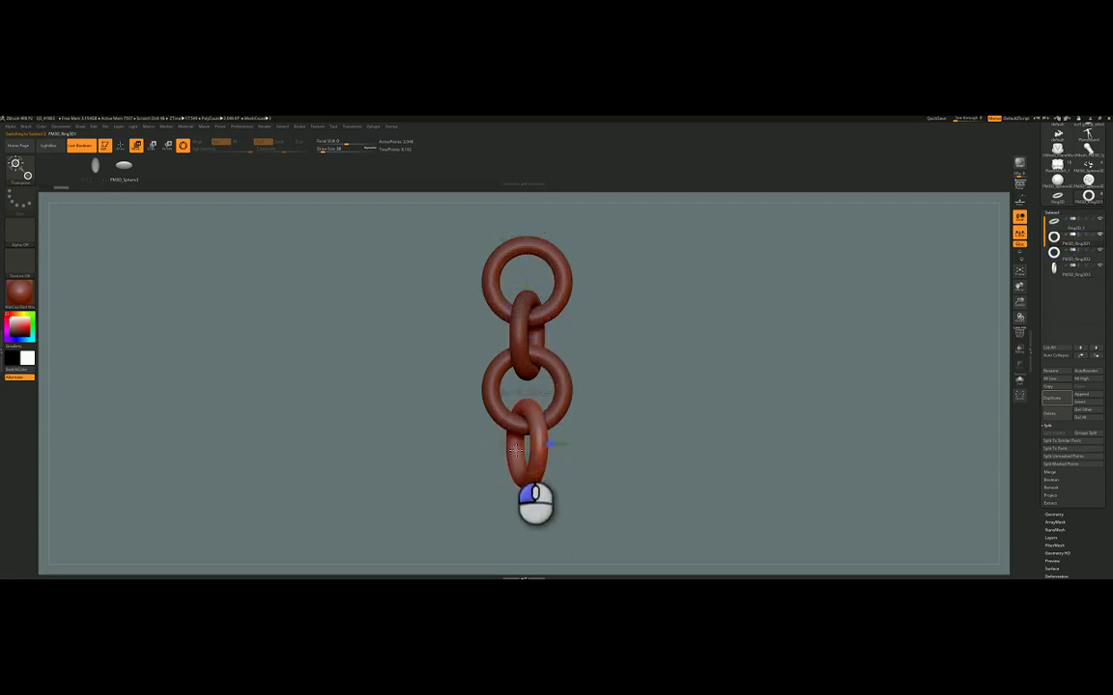
# Stretch the lowest chain link vertically into a long oval.
pyautogui.moveTo(610, 388); pyautogui.dragTo(568, 382, button='right')
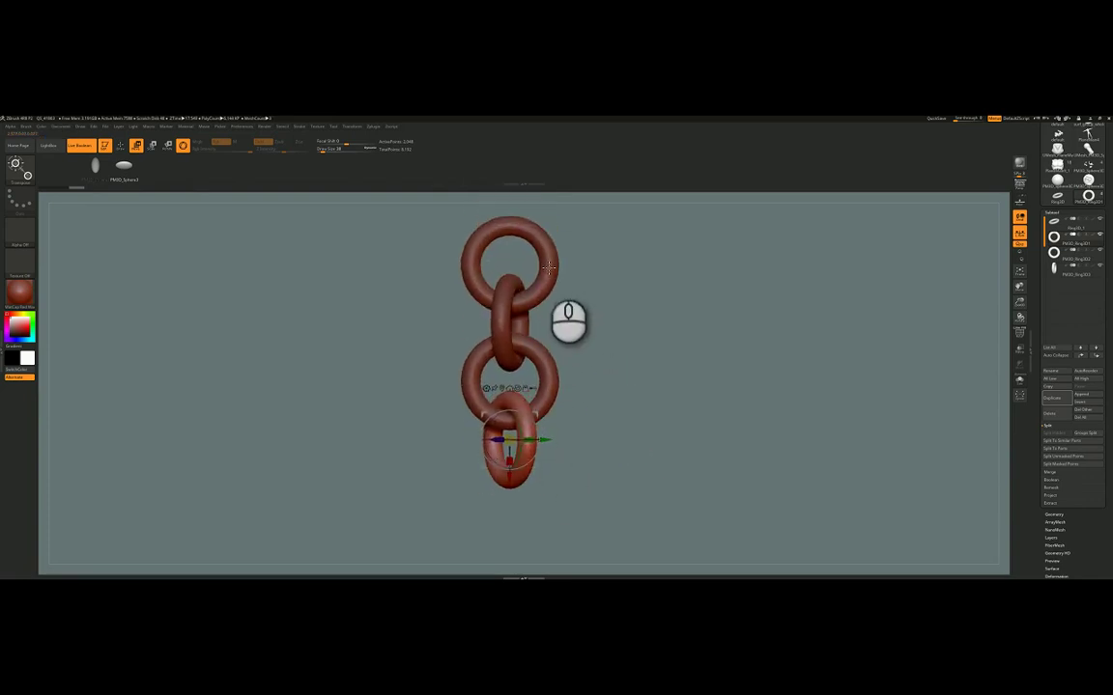
pyautogui.moveTo(547, 268); pyautogui.dragTo(559, 246, button='right')
pyautogui.moveTo(530, 425); pyautogui.dragTo(526, 435, button='right')
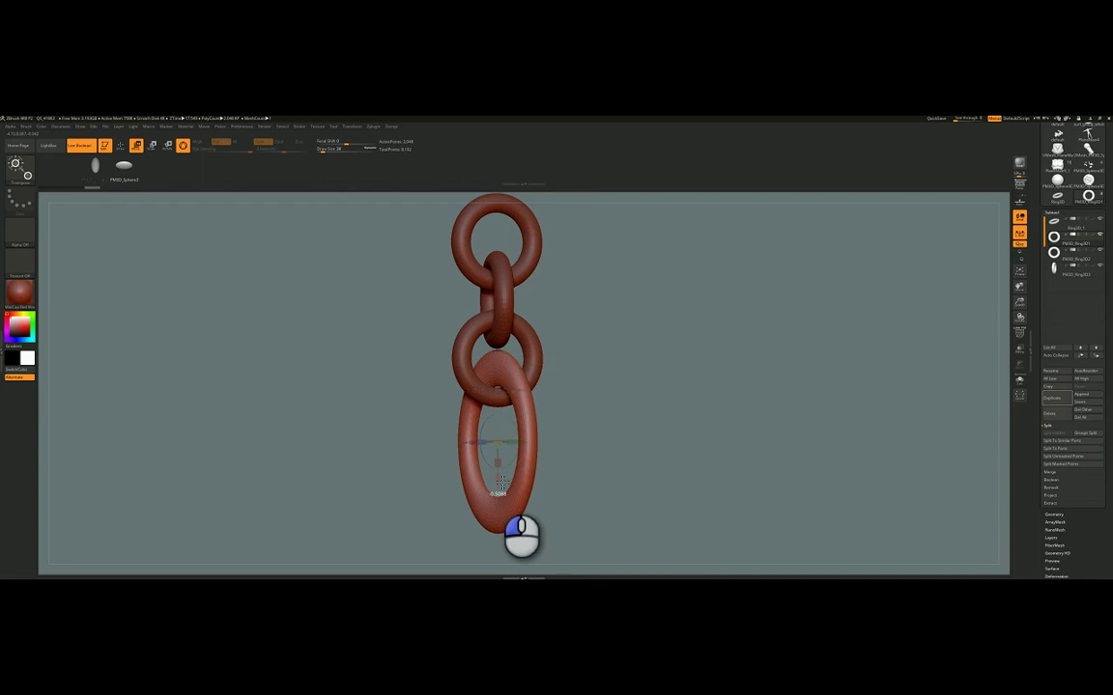
pyautogui.moveTo(500, 480); pyautogui.dragTo(539, 331, button='right')
# Select the top ring and stretch it horizontally into a wide oval.
pyautogui.keyDown('alt'); pyautogui.click(531, 319); pyautogui.keyUp('alt')
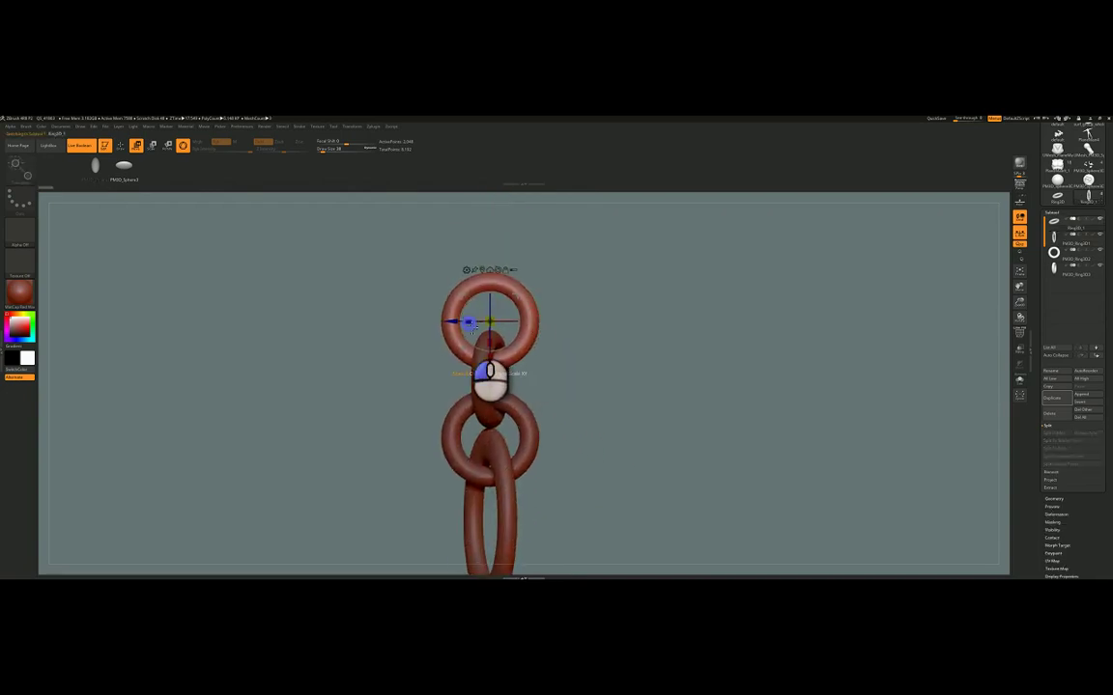
pyautogui.moveTo(470, 326); pyautogui.dragTo(418, 327)
pyautogui.keyDown('alt'); pyautogui.moveTo(563, 386); pyautogui.dragTo(544, 309, button='right'); pyautogui.keyUp('alt')
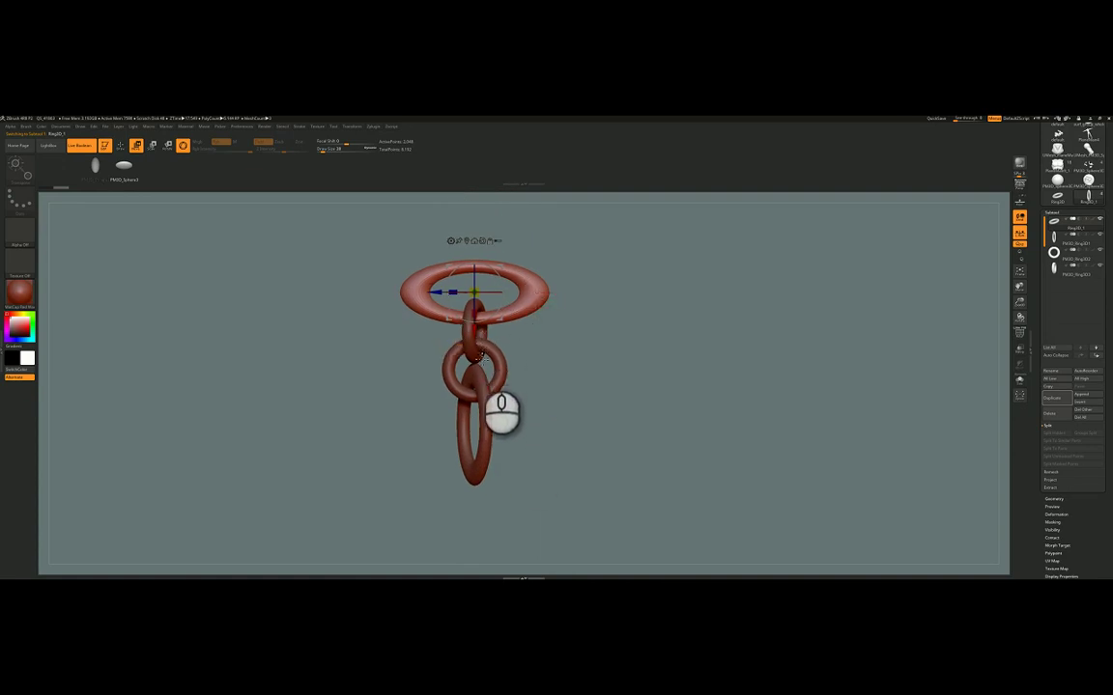
# Return to Draw mode and enlarge the brush's draw size.
pyautogui.press('q')
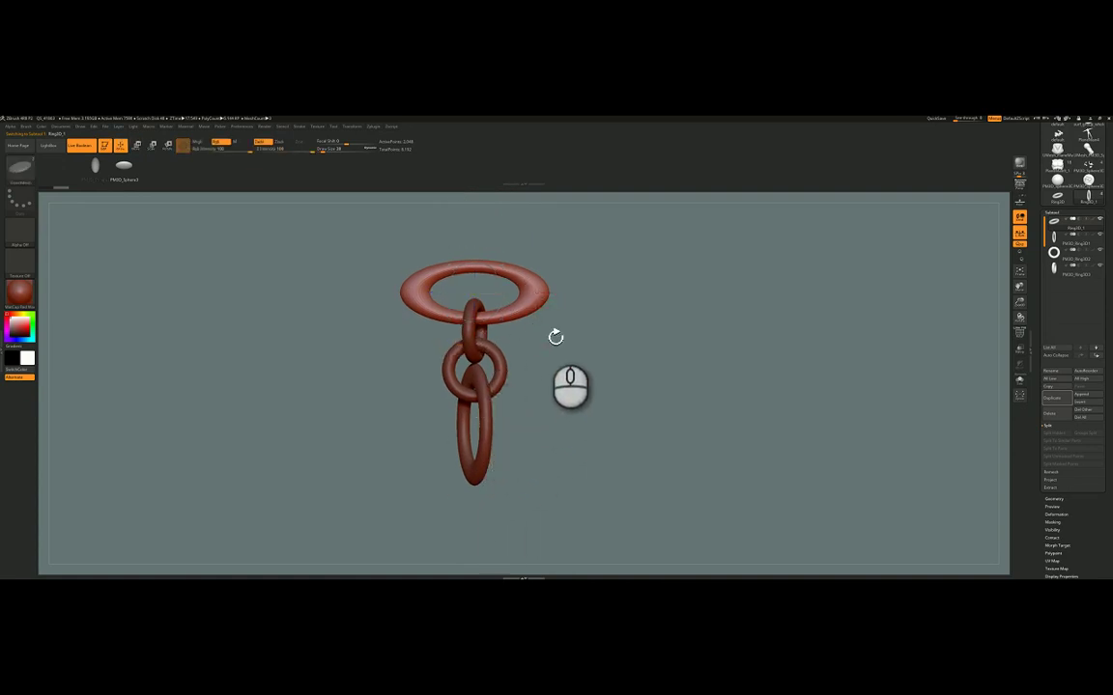
pyautogui.rightClick(548, 339)
pyautogui.click(563, 348)
pyautogui.moveTo(578, 326)
pyautogui.keyDown('alt'); pyautogui.mouseDown(button='right')
pyautogui.moveTo(612, 337)
pyautogui.moveTo(632, 309)
pyautogui.mouseUp(button='right'); pyautogui.keyUp('alt')
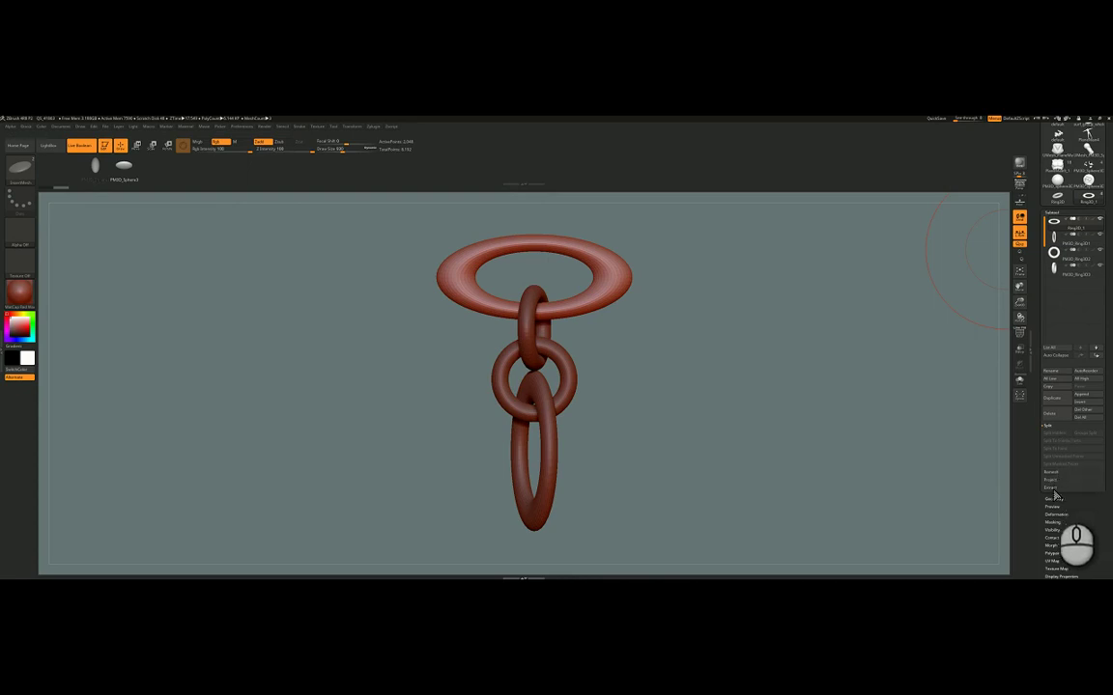
pyautogui.moveTo(1063, 232)
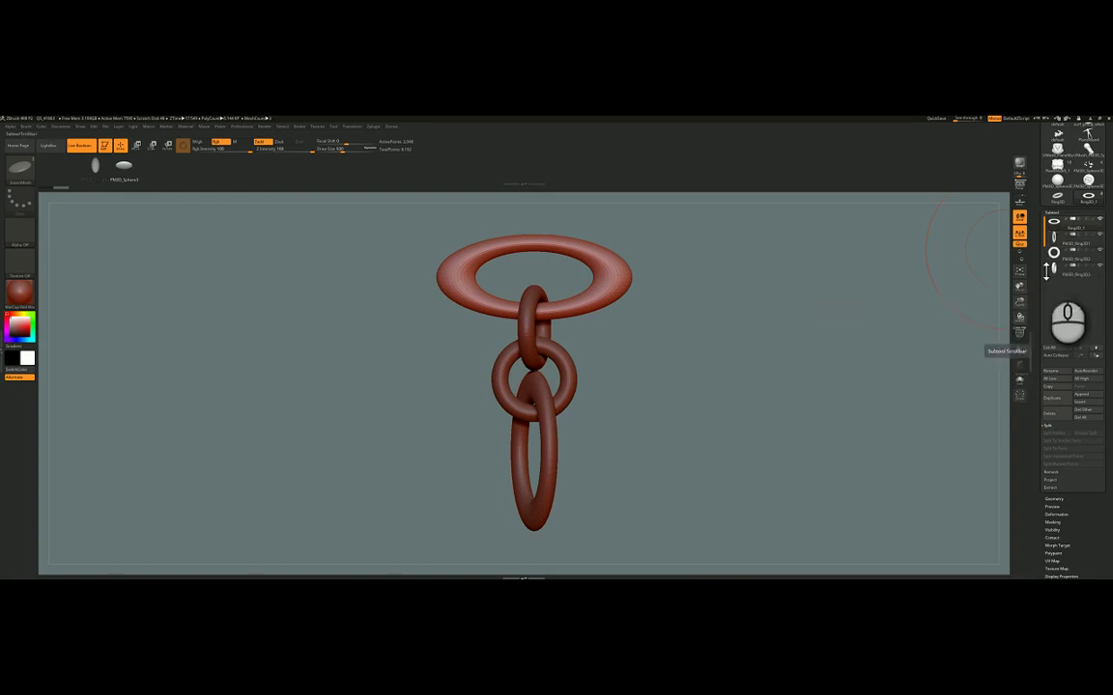
pyautogui.moveTo(1108, 202); pyautogui.dragTo(1095, 258)
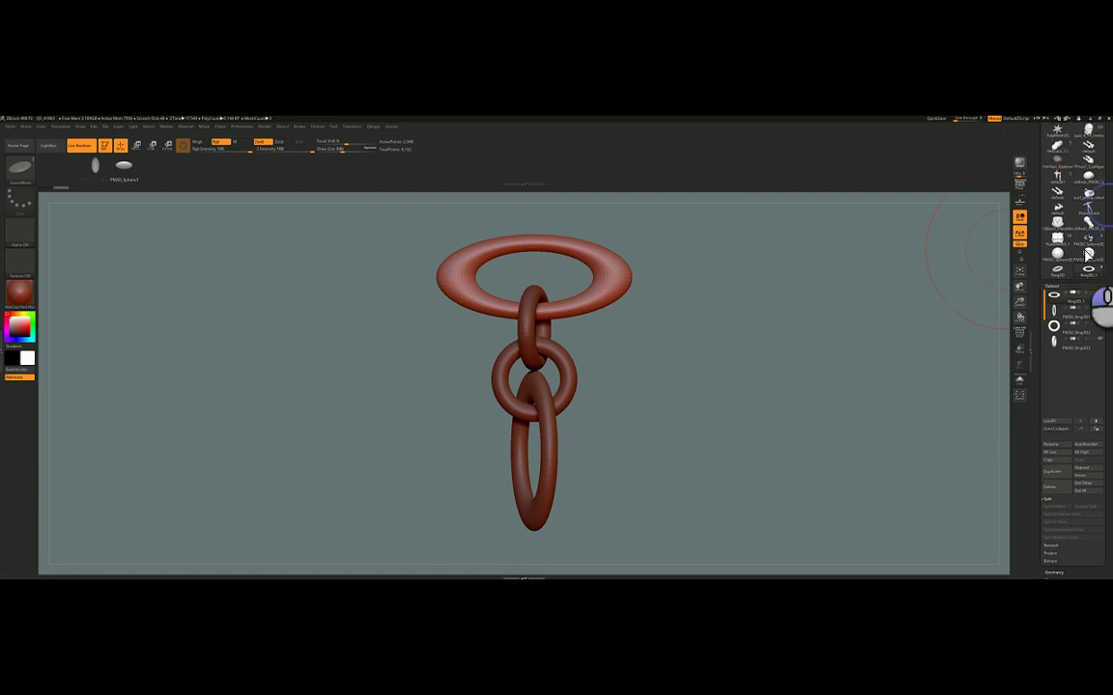
pyautogui.moveTo(1111, 190); pyautogui.dragTo(1102, 241)
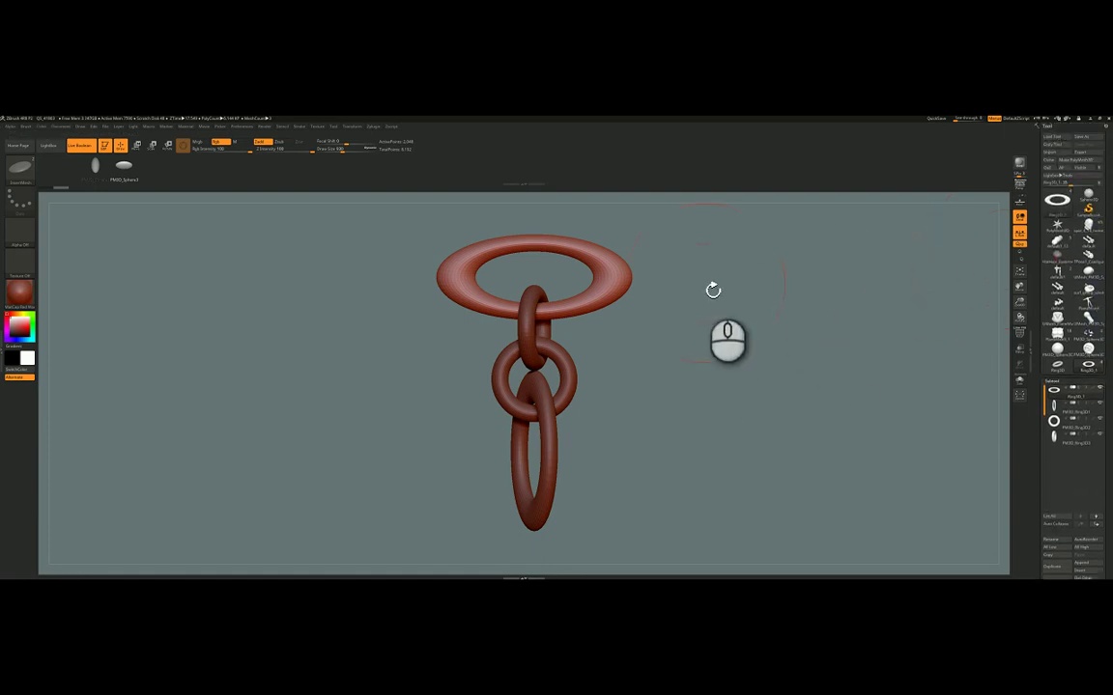